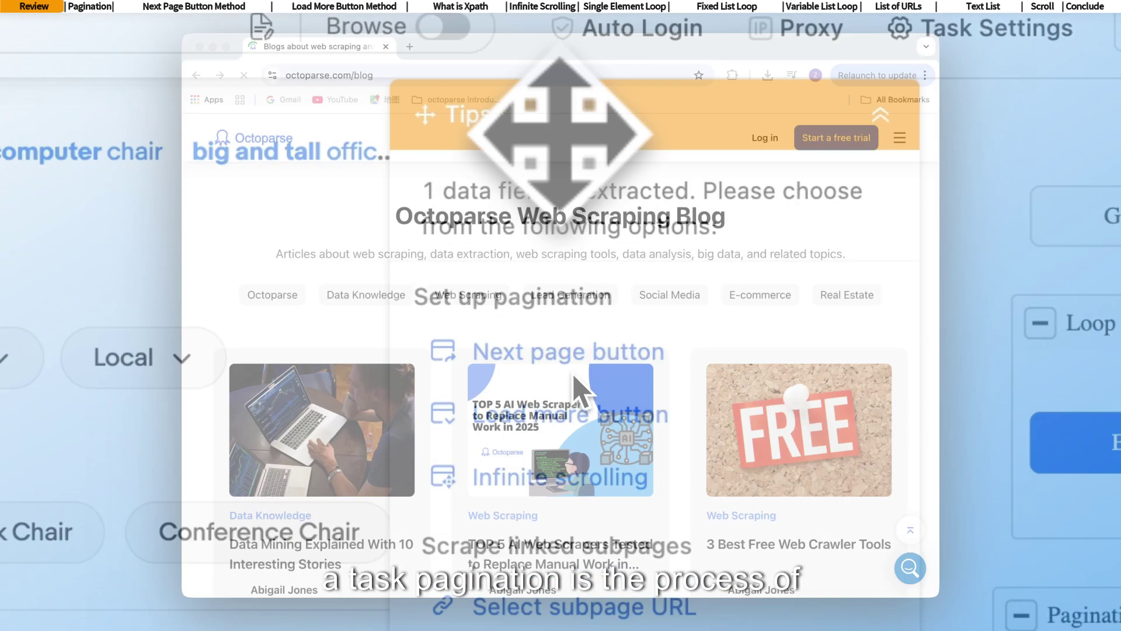
# Scroll down the Octoparse blog and move to its second page of articles.
pyautogui.scroll(-10, 578, 397)
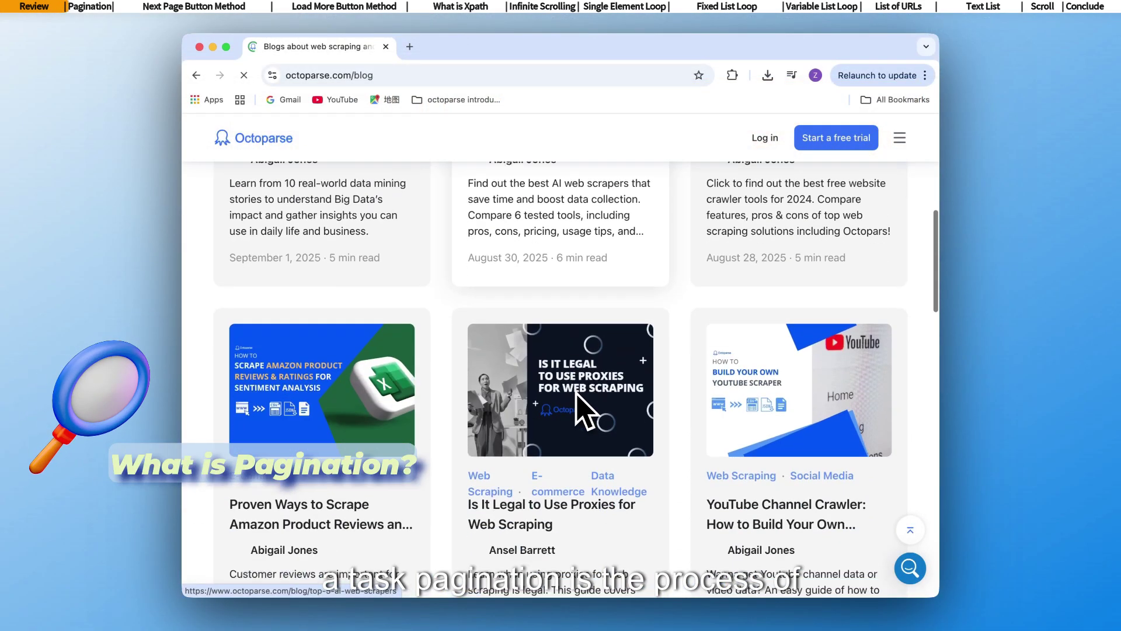
pyautogui.scroll(-10, 578, 408)
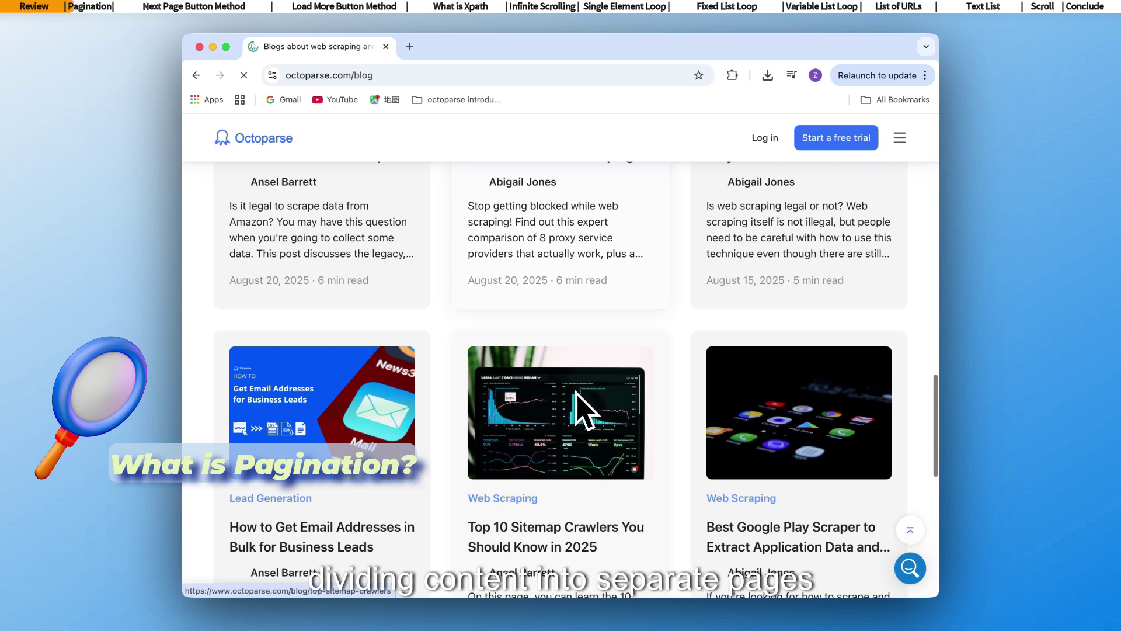
pyautogui.scroll(-1, 581, 411)
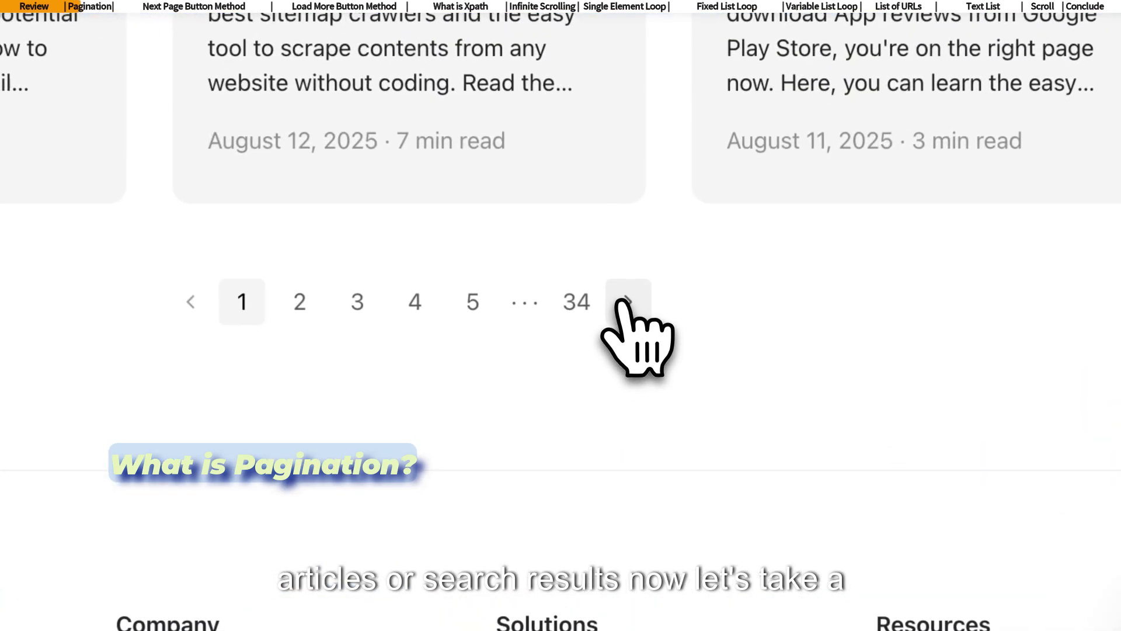
pyautogui.click(661, 417)
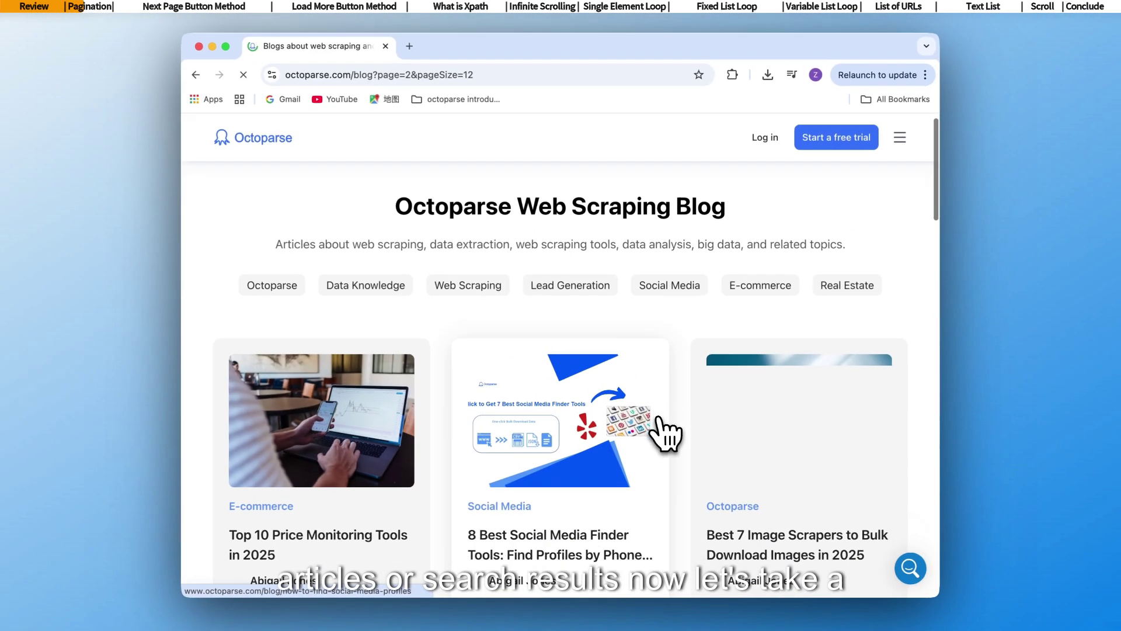
pyautogui.scroll(-10, 660, 416)
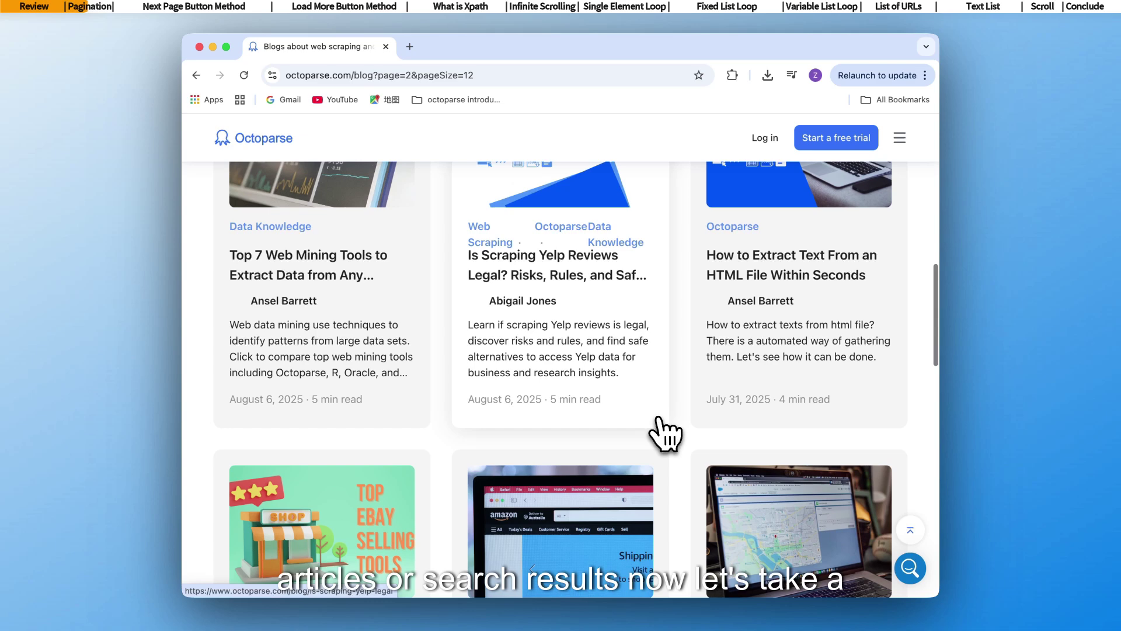
pyautogui.scroll(-10, 659, 417)
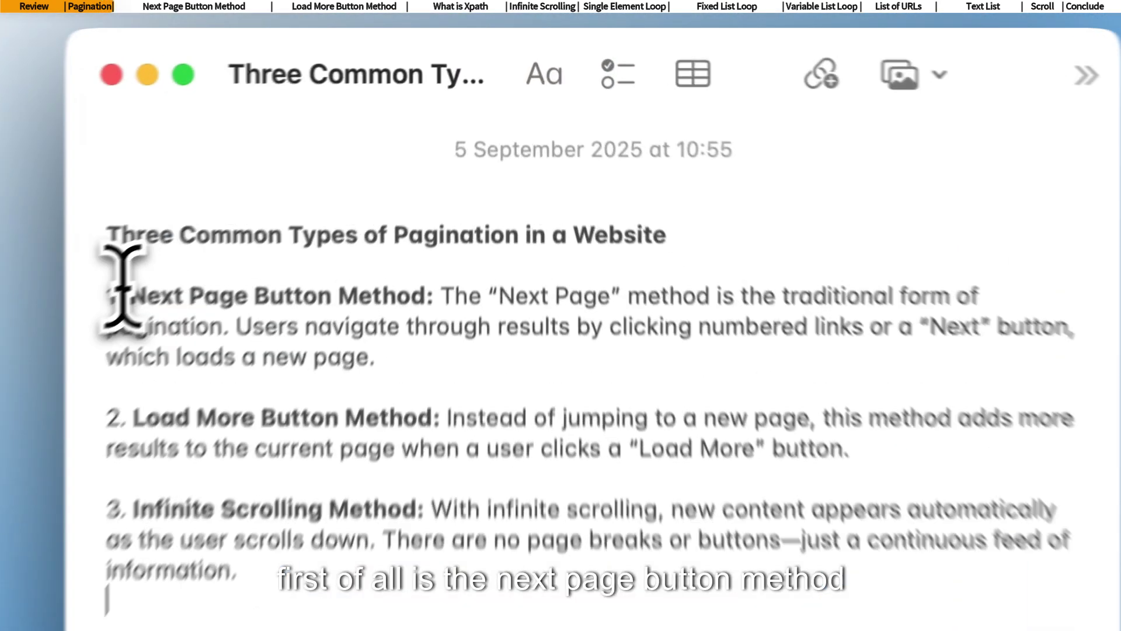
pyautogui.moveTo(330, 161); pyautogui.dragTo(482, 162)
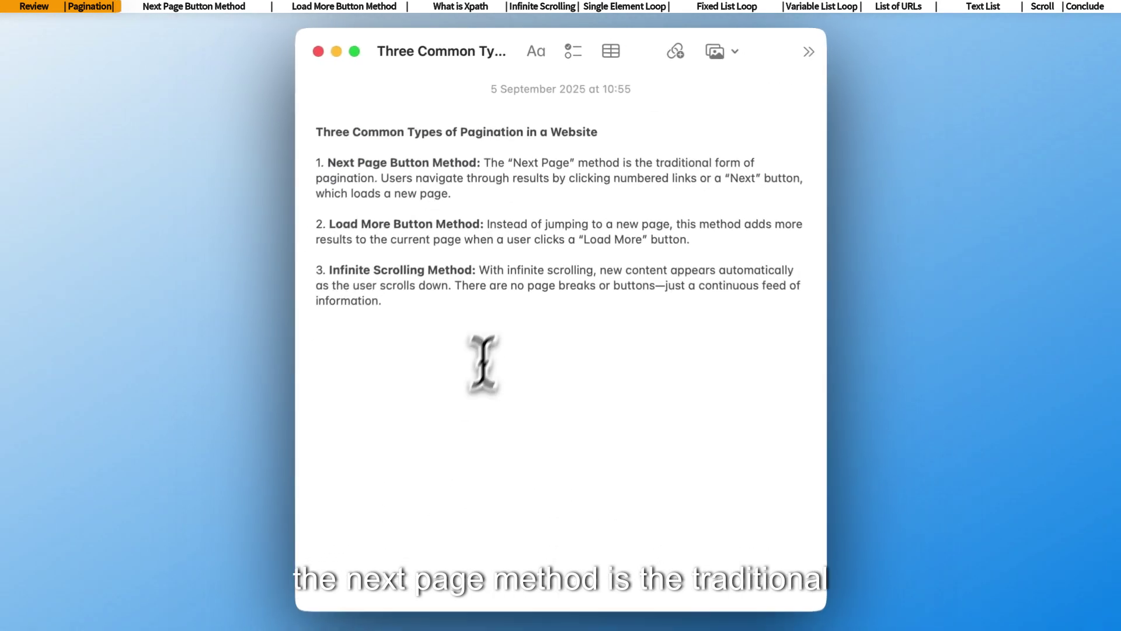
pyautogui.click(391, 630)
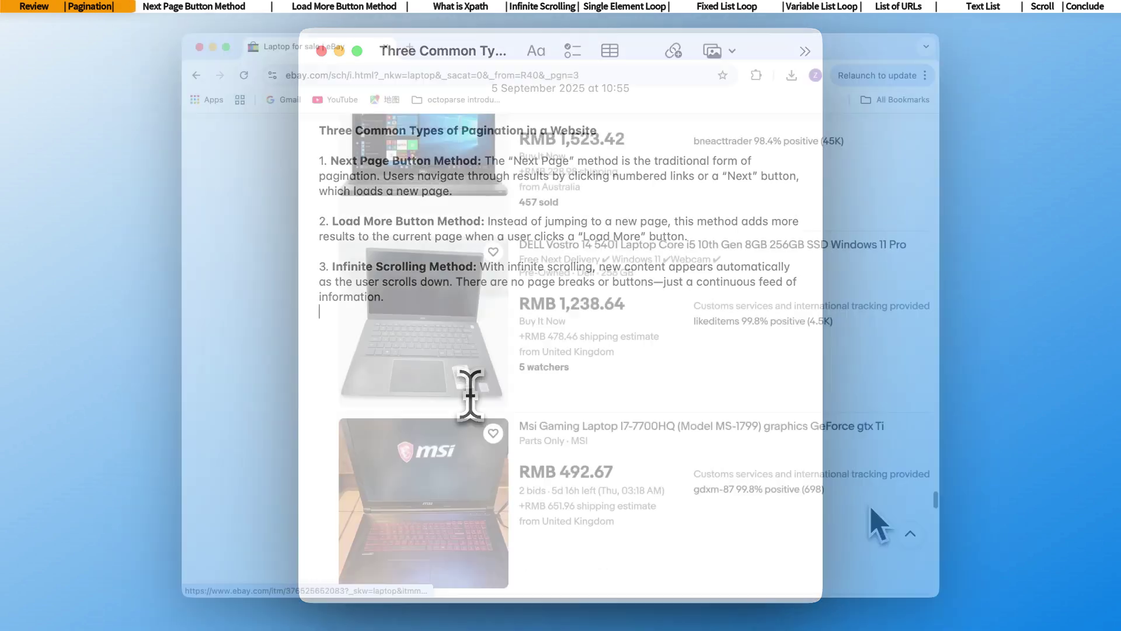
# Scroll to the bottom of the eBay laptop results and advance from page 3 to the next page.
pyautogui.scroll(-15, 876, 519)
pyautogui.scroll(-13, 878, 523)
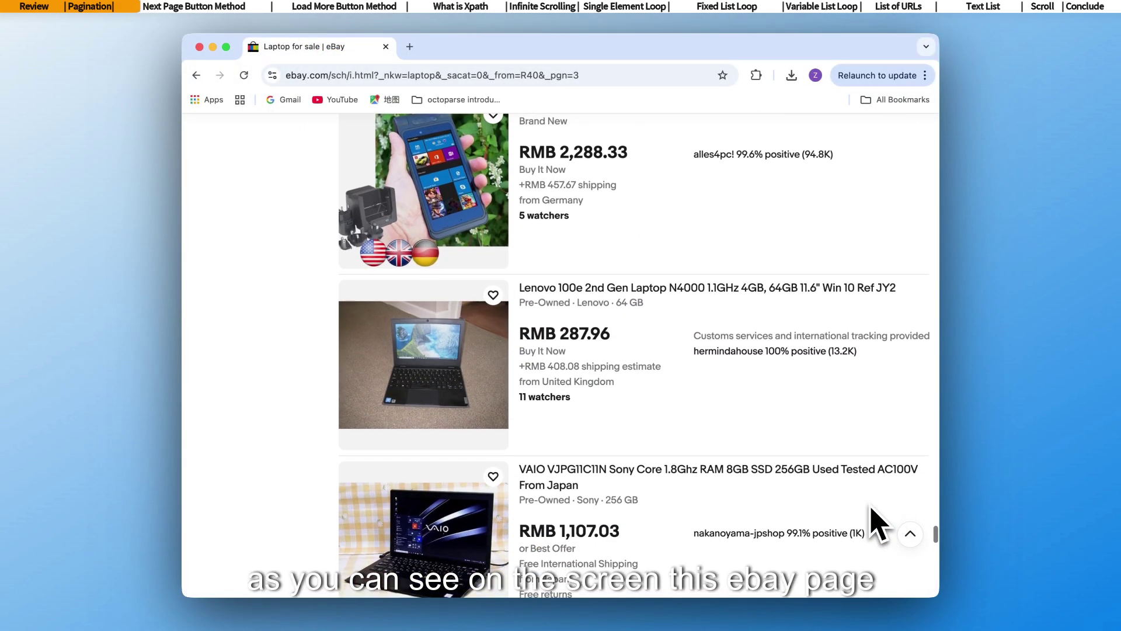
pyautogui.scroll(-4, 875, 520)
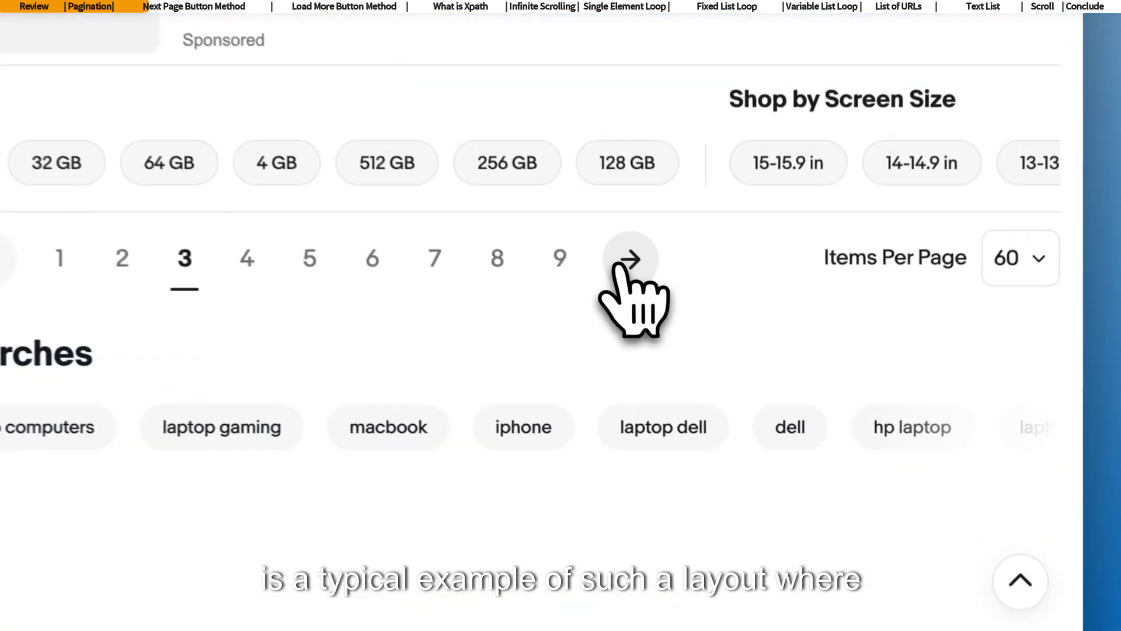
pyautogui.click(618, 264)
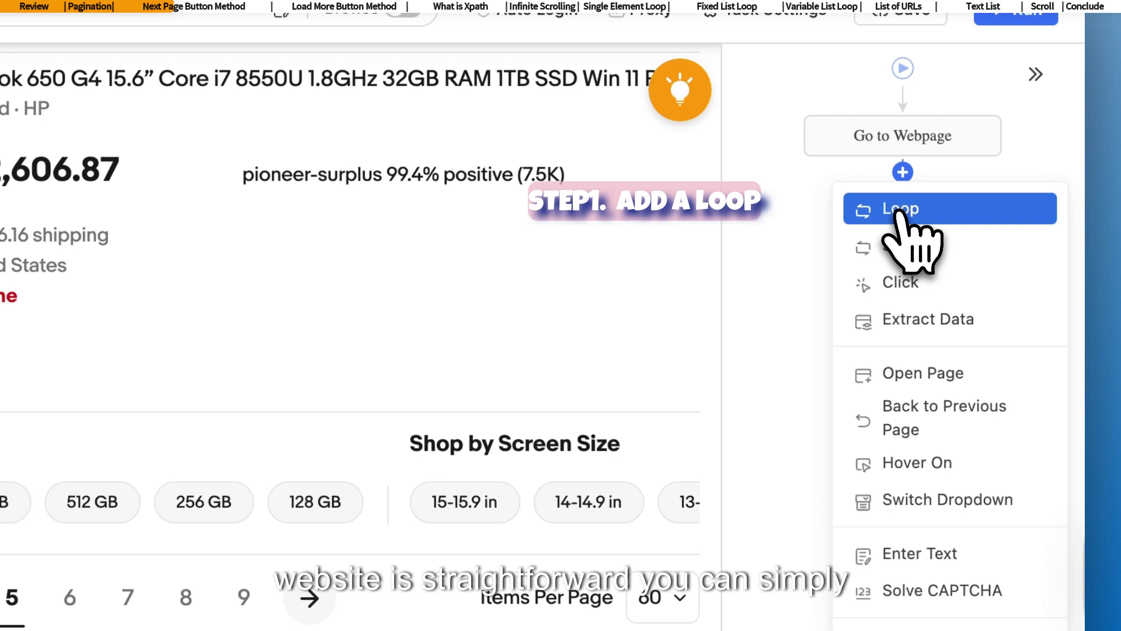
# Add a Loop after Go to Webpage with a Click Item targeting the eBay next-page arrow.
pyautogui.click(905, 211)
pyautogui.click(904, 251)
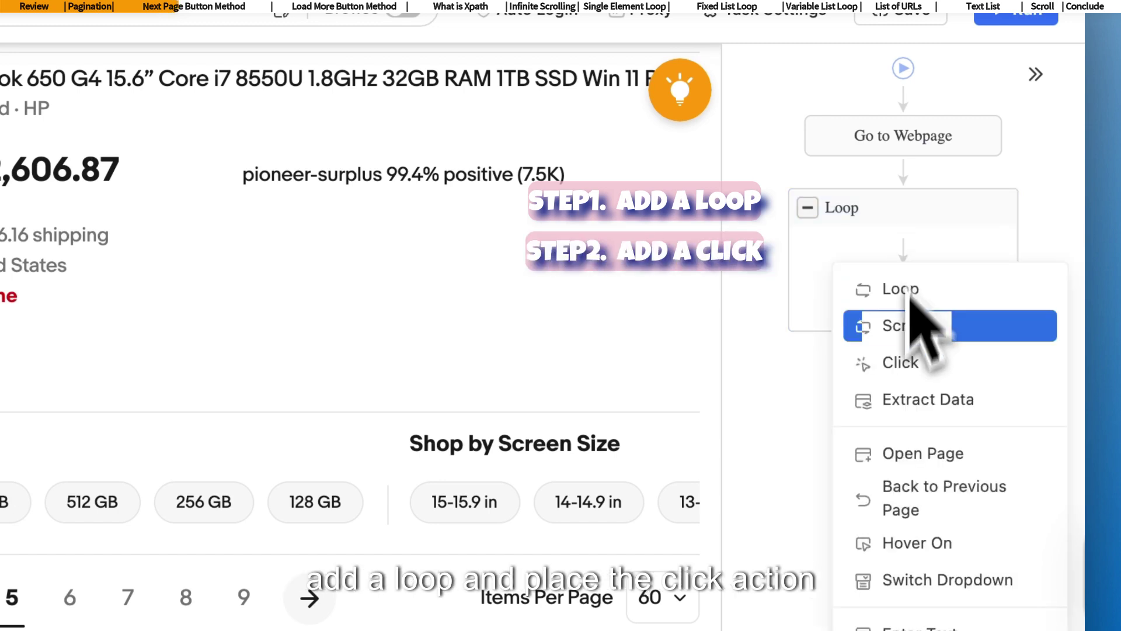
pyautogui.click(902, 363)
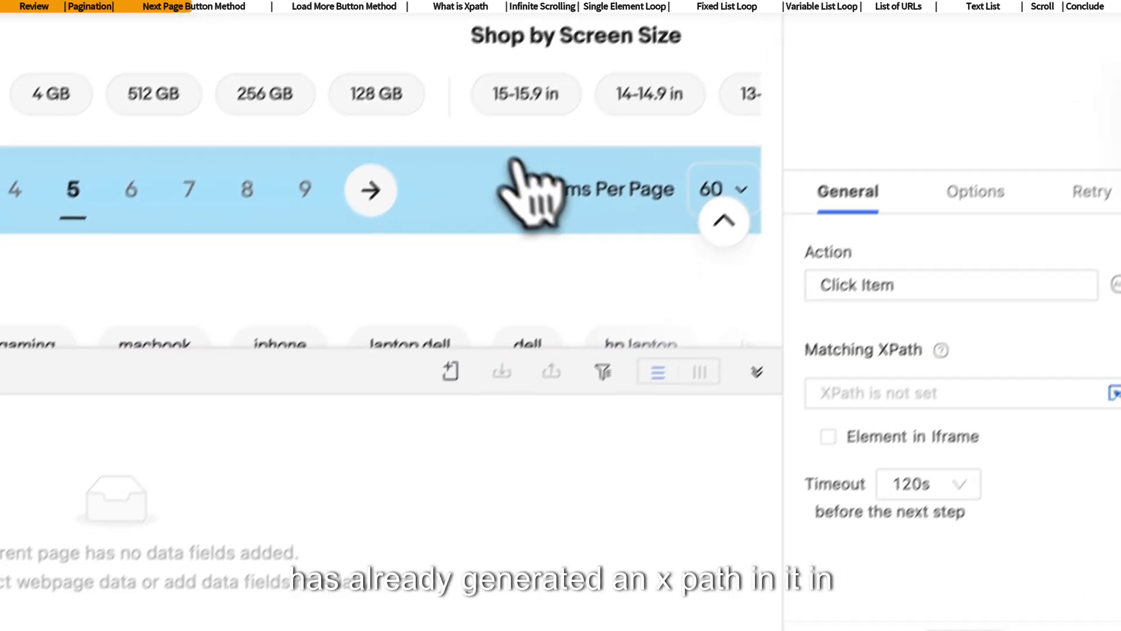
pyautogui.click(309, 260)
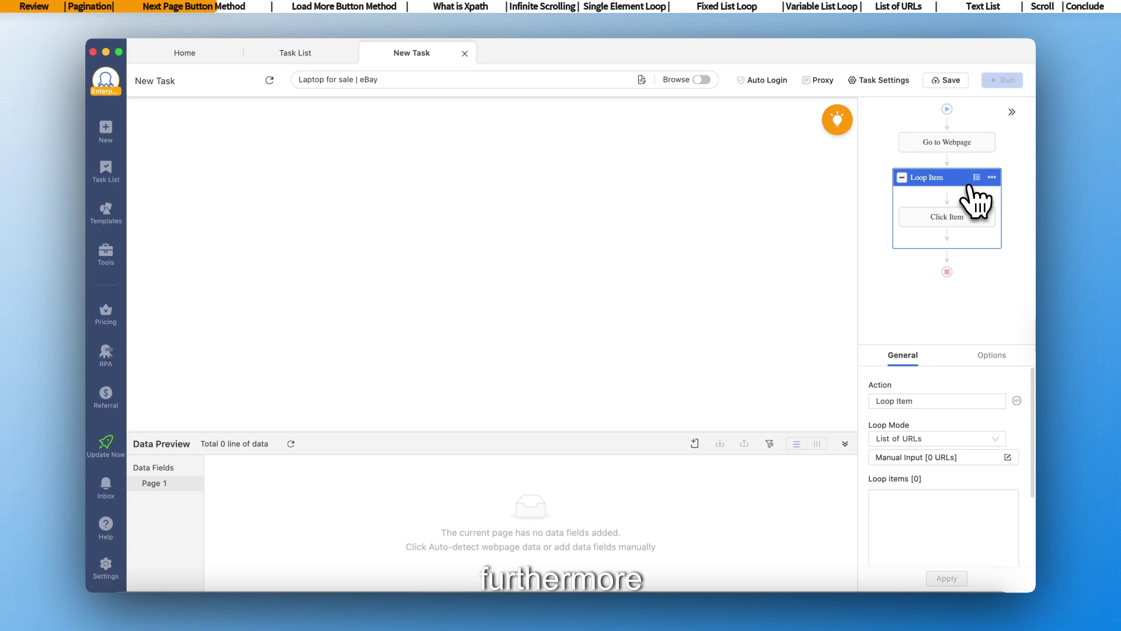
# Set the loop to exit after 4 repeats.
pyautogui.scroll(-5, 931, 380)
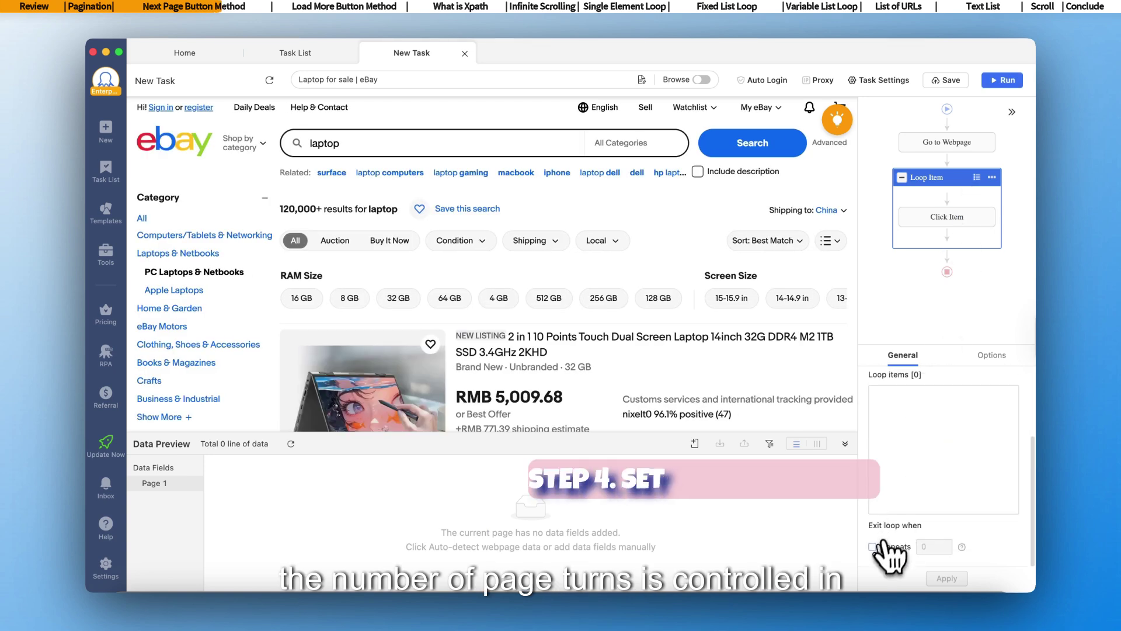
pyautogui.click(876, 547)
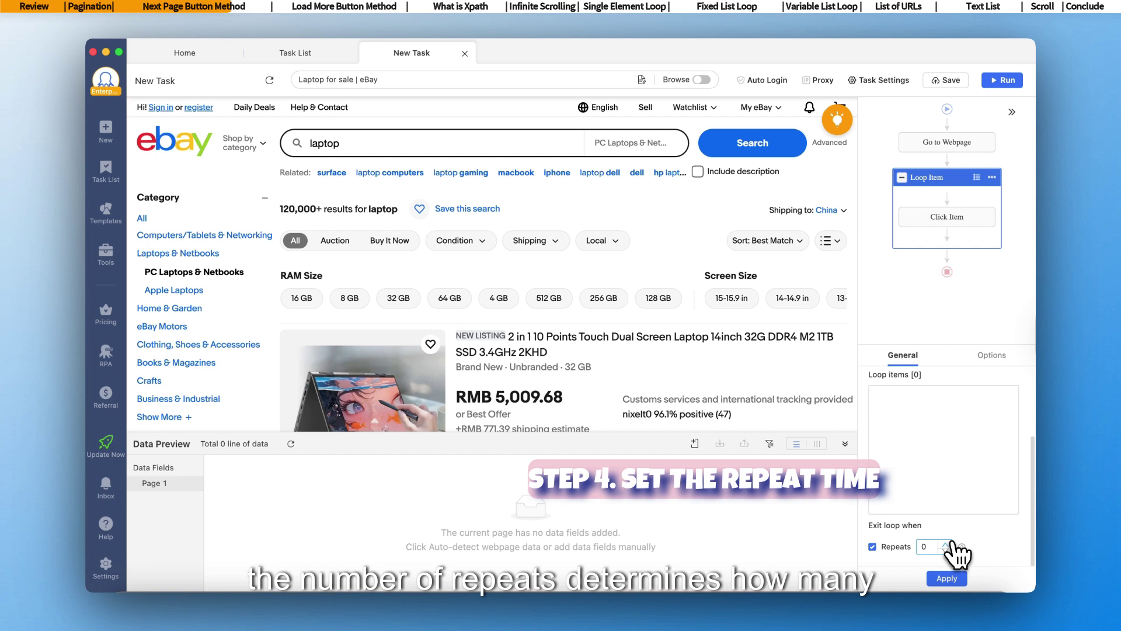
pyautogui.click(946, 544)
pyautogui.click(946, 544)
pyautogui.click(946, 543)
pyautogui.click(946, 544)
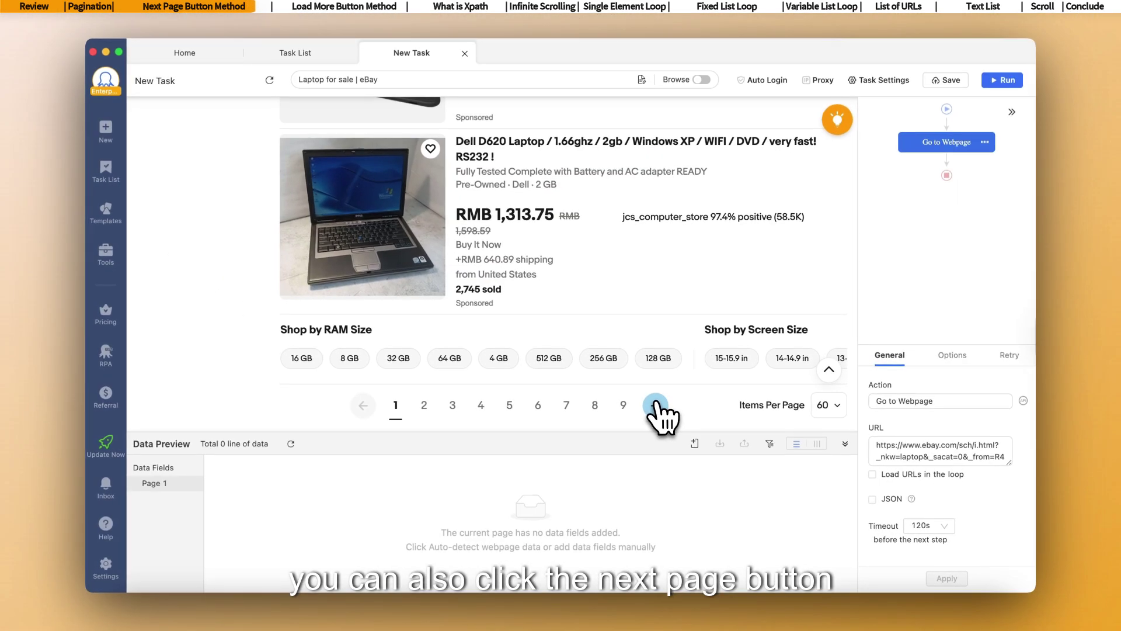
# Loop-click the eBay next-page arrow to create a Pagination loop and review its settings.
pyautogui.click(655, 404)
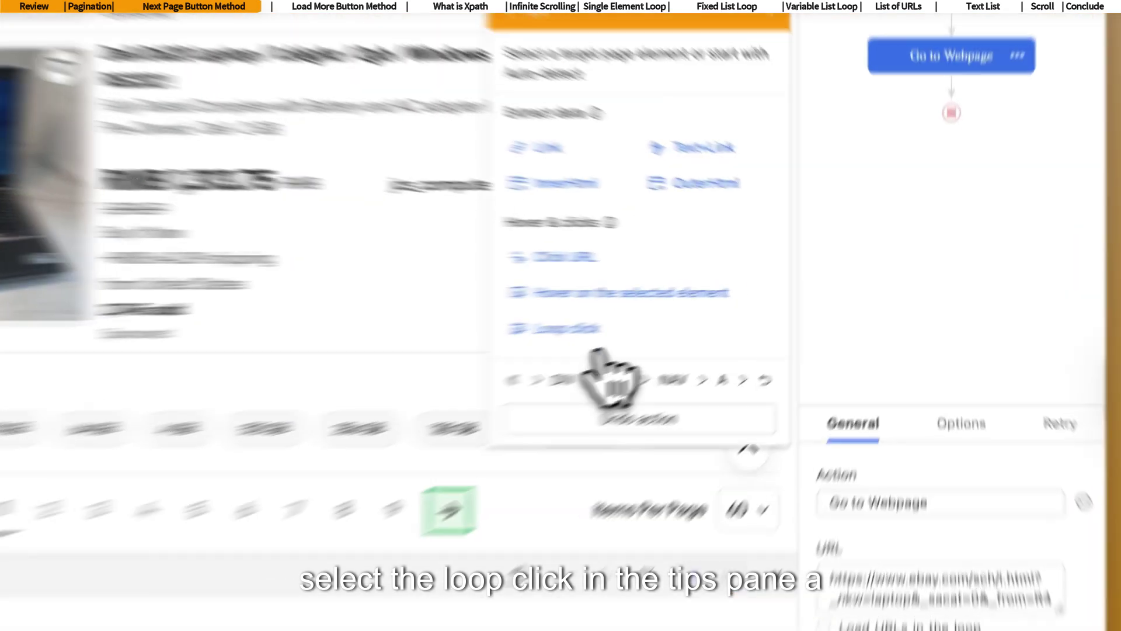
pyautogui.click(724, 311)
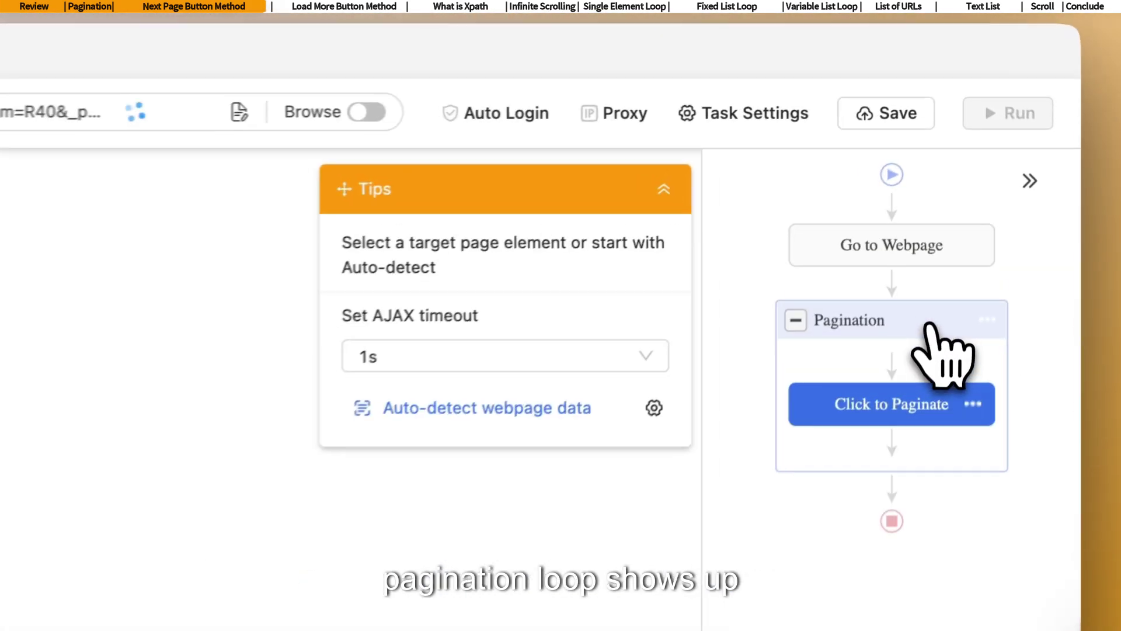
pyautogui.click(977, 136)
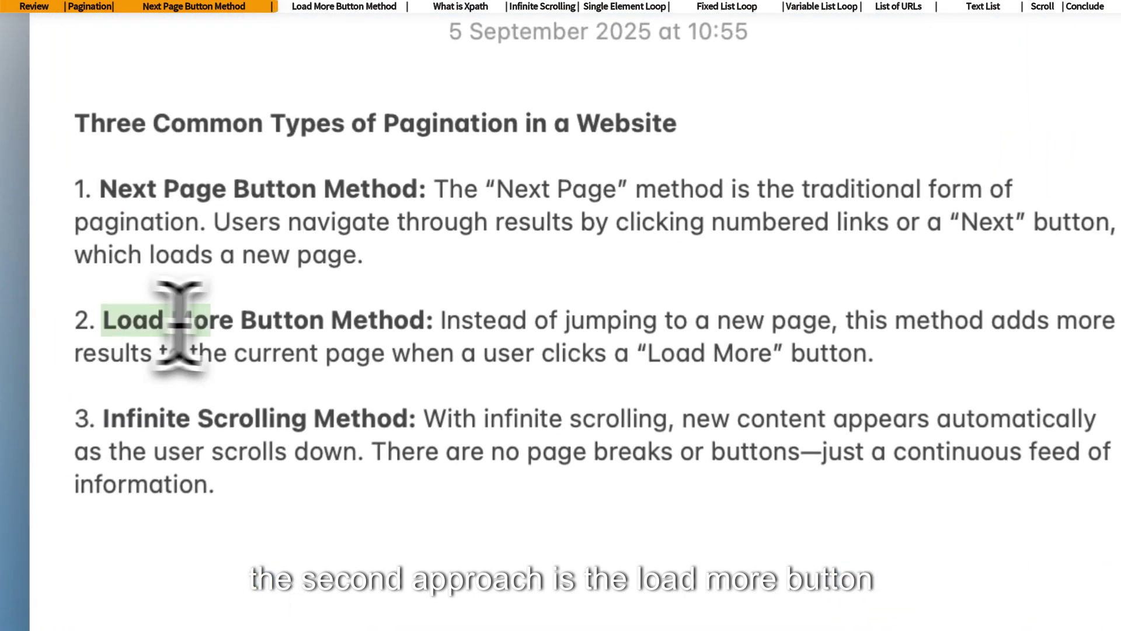
pyautogui.moveTo(179, 327); pyautogui.dragTo(443, 318)
pyautogui.click(96, 403)
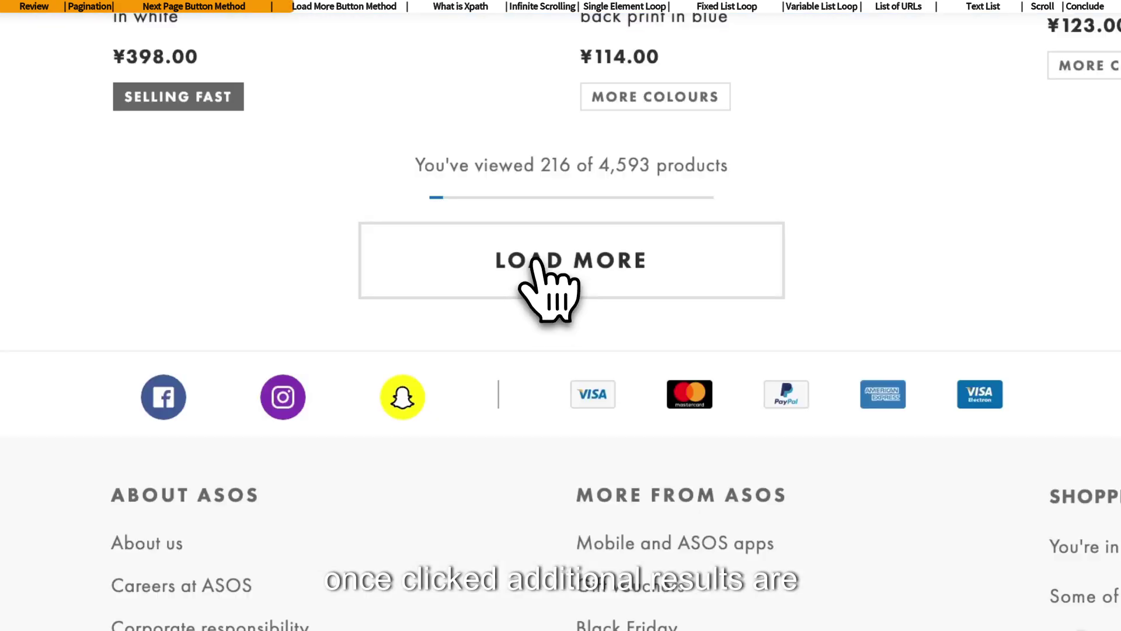
# Load more ASOS T-shirt products and scroll through the newly added items.
pyautogui.click(534, 263)
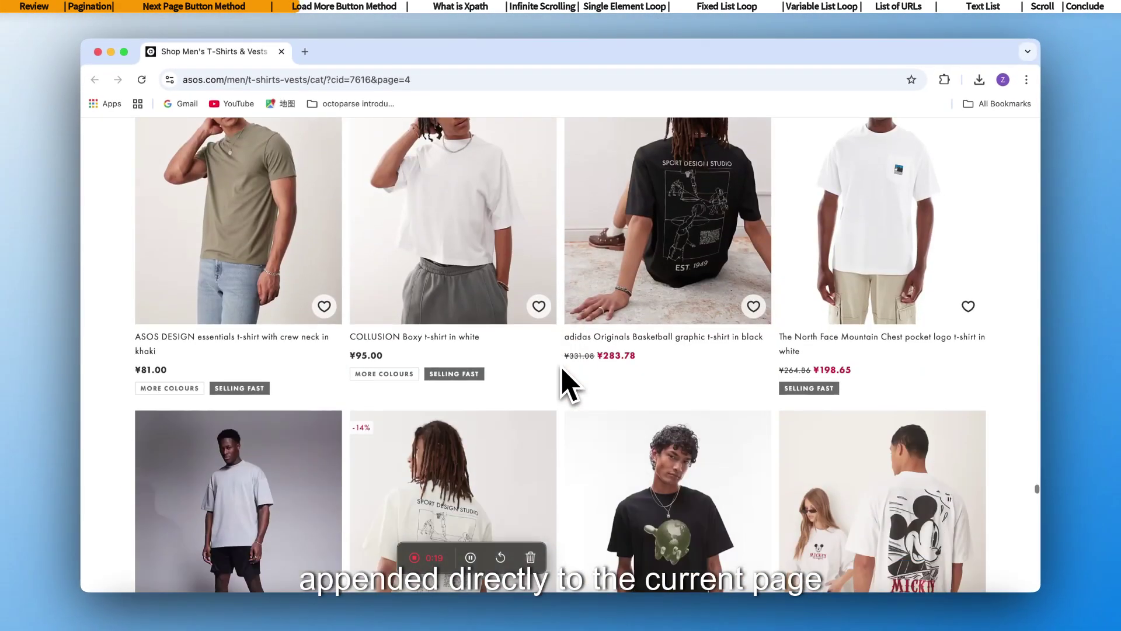
pyautogui.scroll(-5, 563, 379)
pyautogui.scroll(-15, 563, 370)
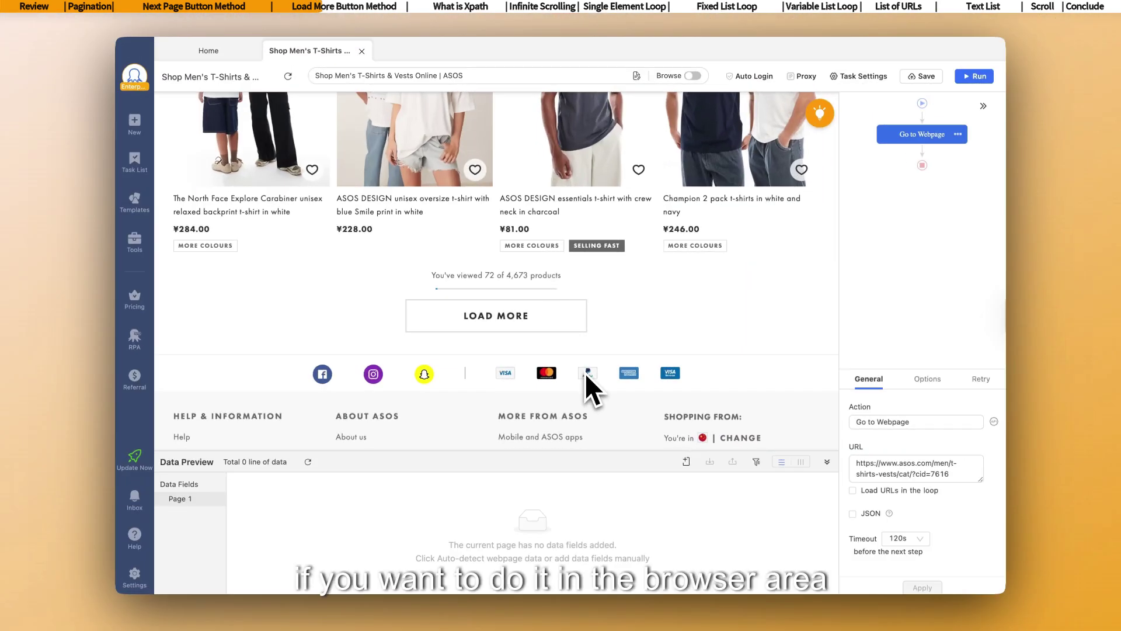
# Loop-click the ASOS LOAD MORE button, review the Single Element Pagination loop, and run Click to Paginate.
pyautogui.click(559, 336)
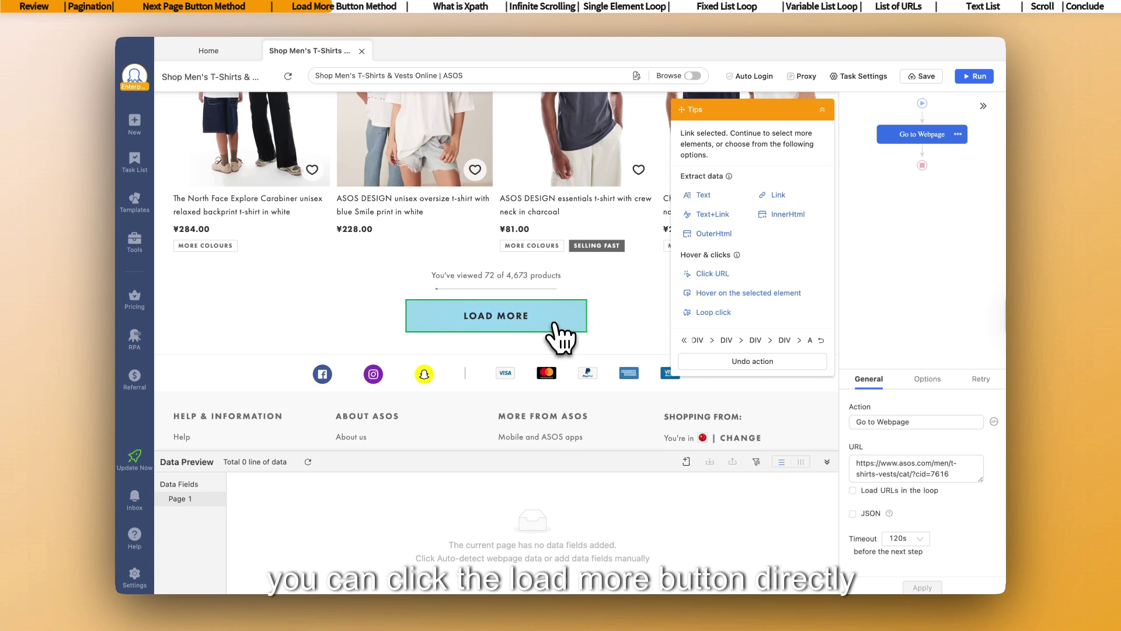
pyautogui.click(692, 313)
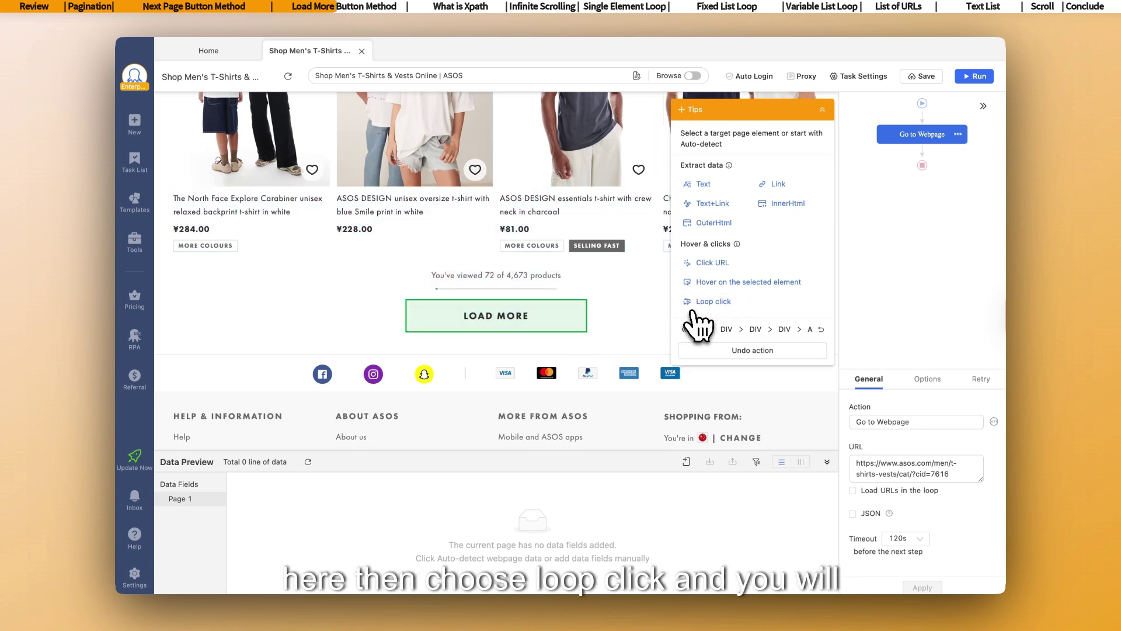
pyautogui.click(879, 173)
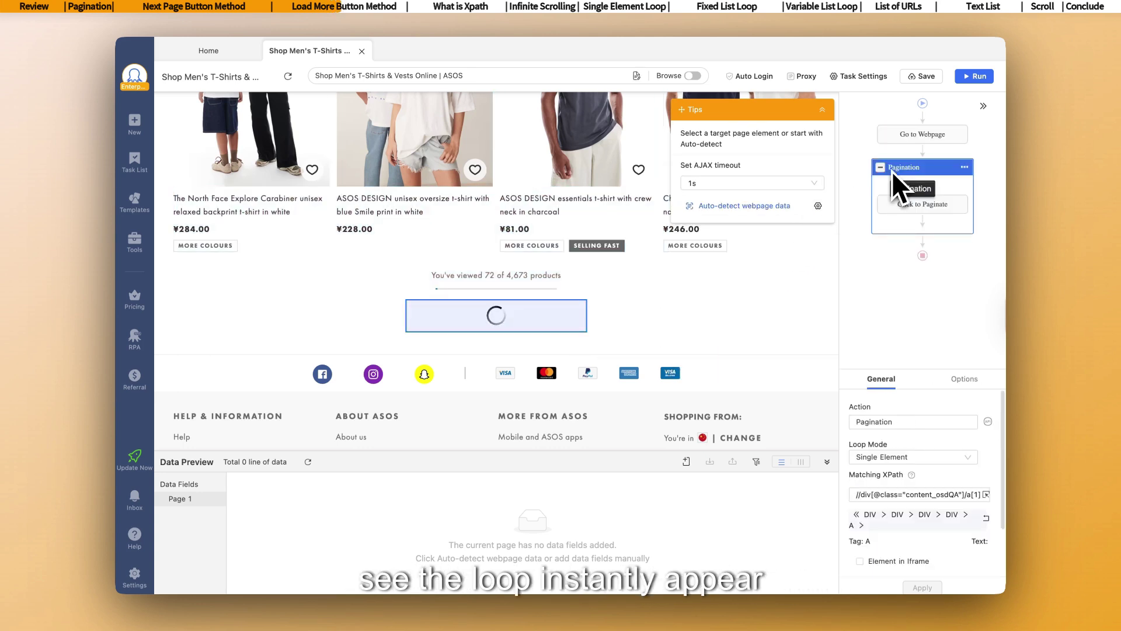
pyautogui.click(920, 205)
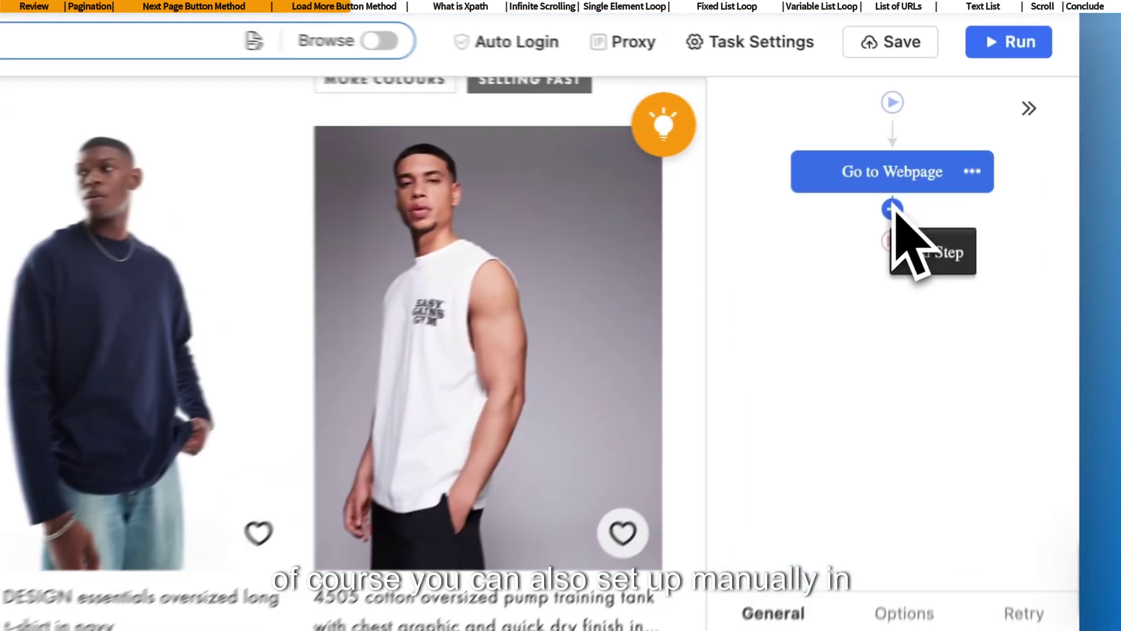
# Add a Loop Item with a Click Item matching XPath //a[contains(text(),'Load more')].
pyautogui.click(947, 161)
pyautogui.click(947, 188)
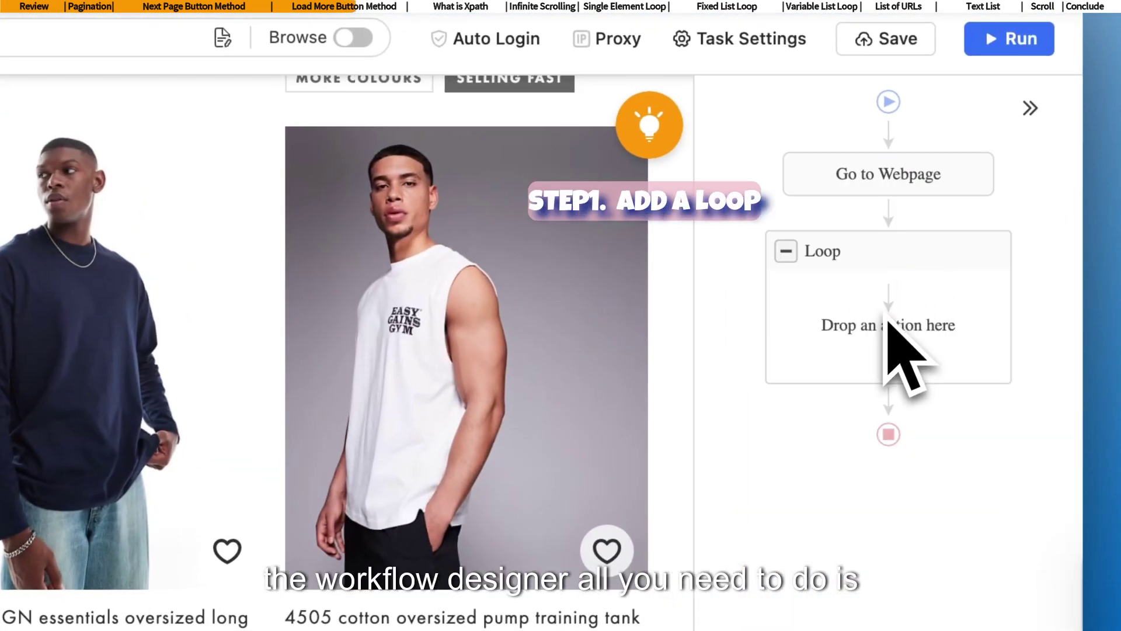
pyautogui.click(888, 300)
pyautogui.click(899, 412)
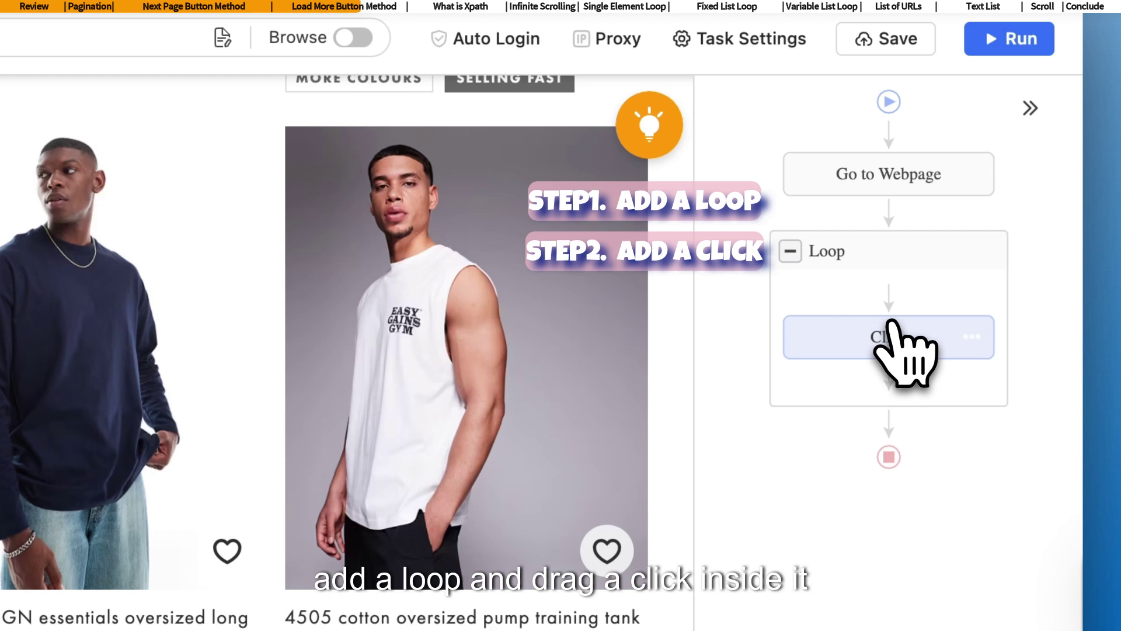
pyautogui.click(899, 341)
pyautogui.click(804, 489)
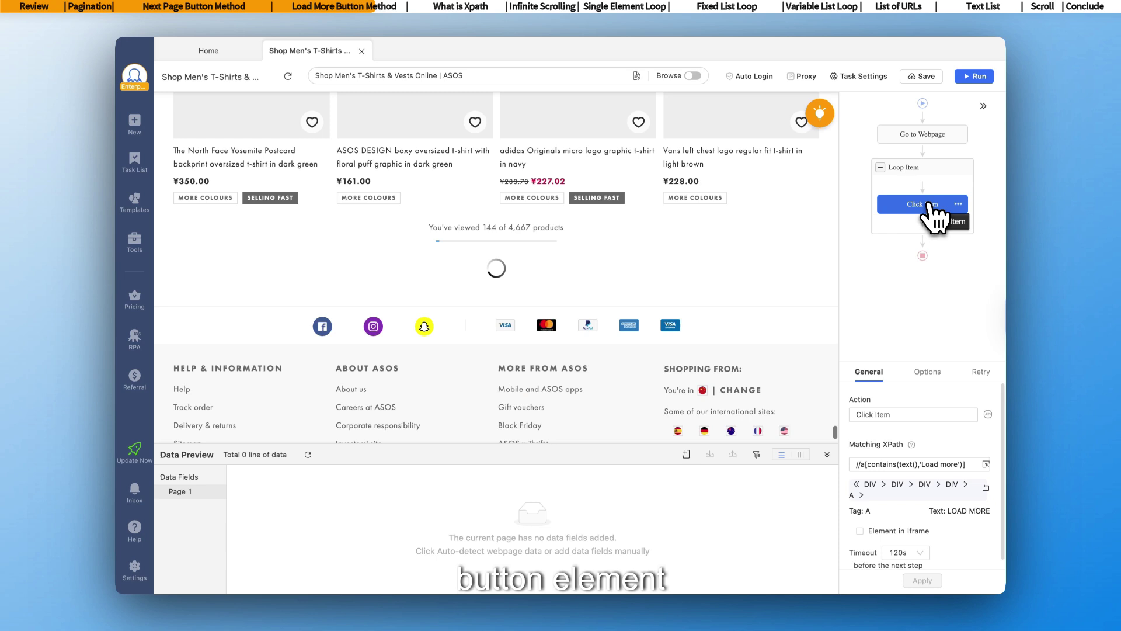
# Run the click step four times to confirm more ASOS products load each time.
pyautogui.click(929, 167)
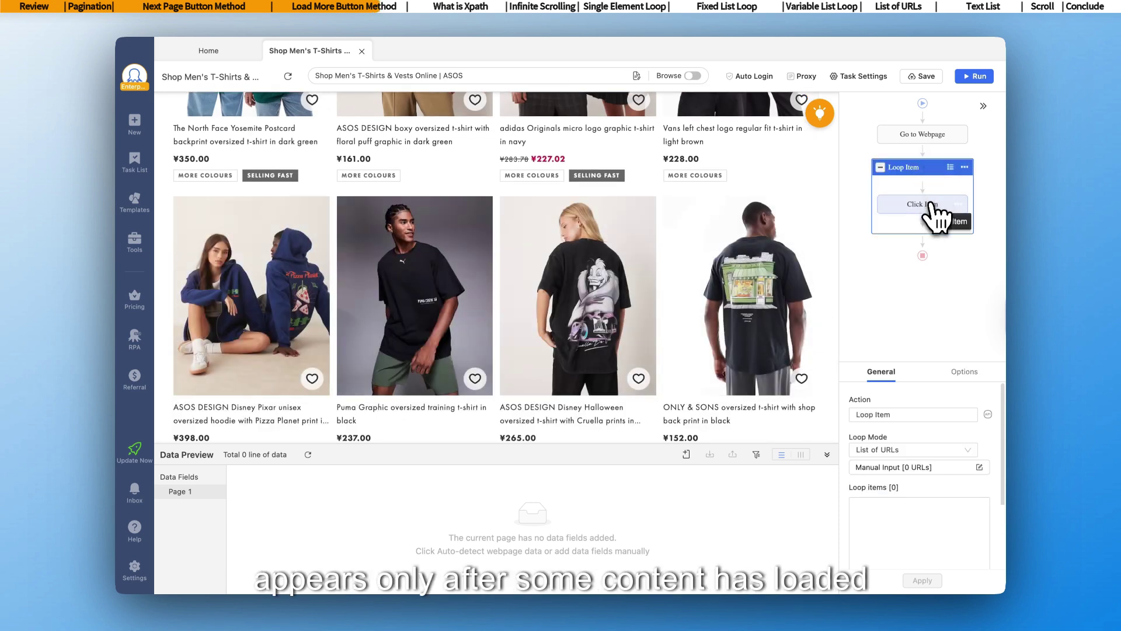
pyautogui.click(927, 204)
pyautogui.click(924, 174)
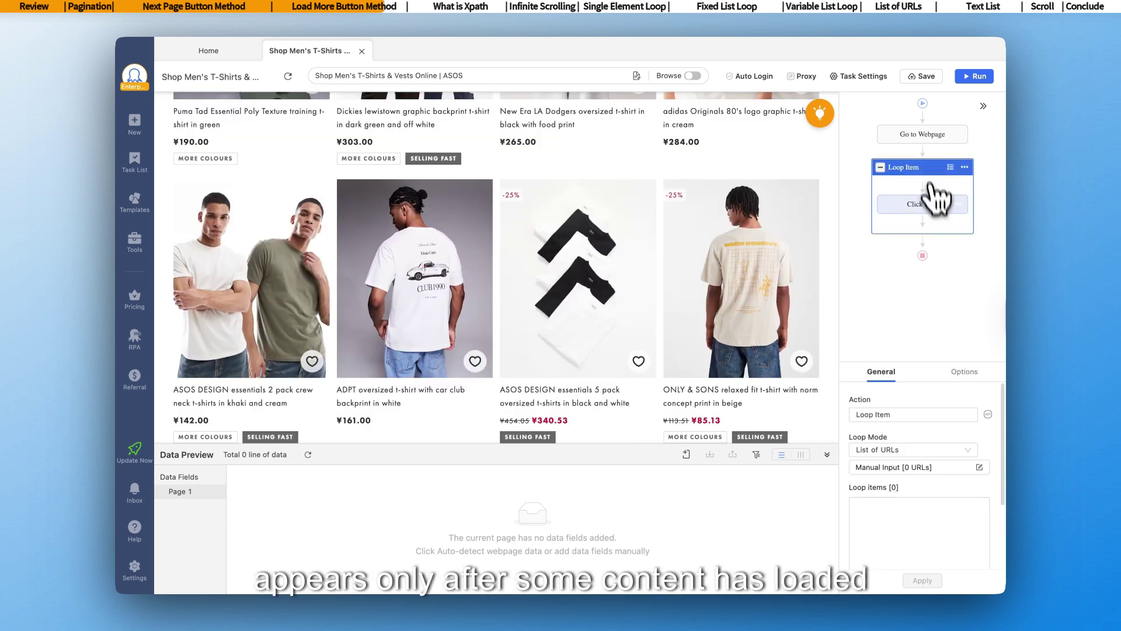
pyautogui.click(933, 208)
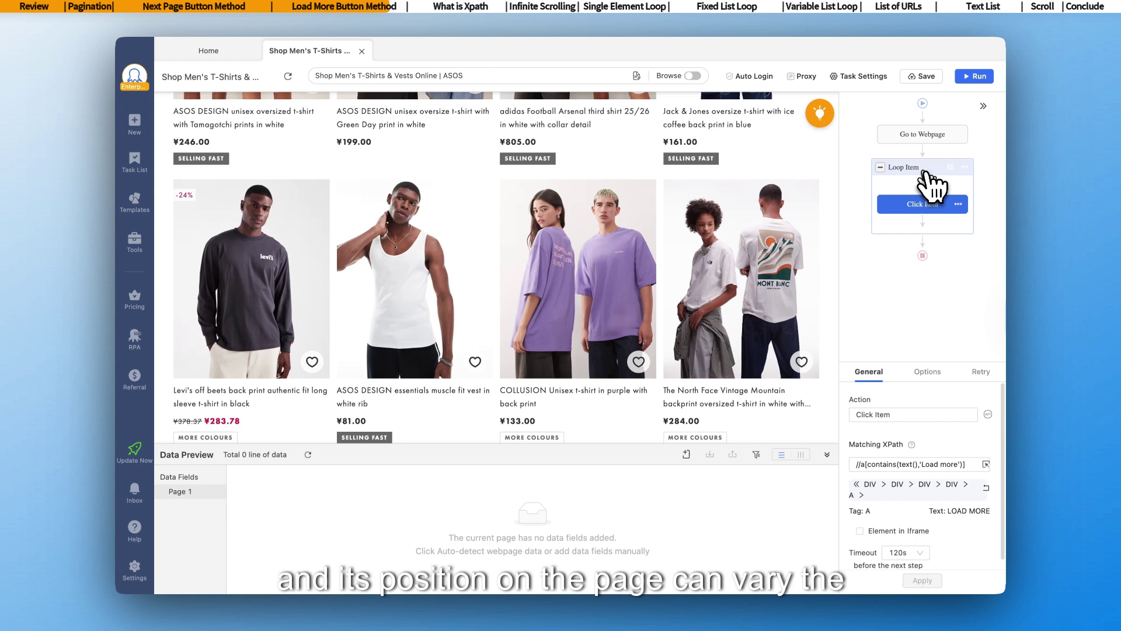
pyautogui.click(929, 175)
pyautogui.click(933, 208)
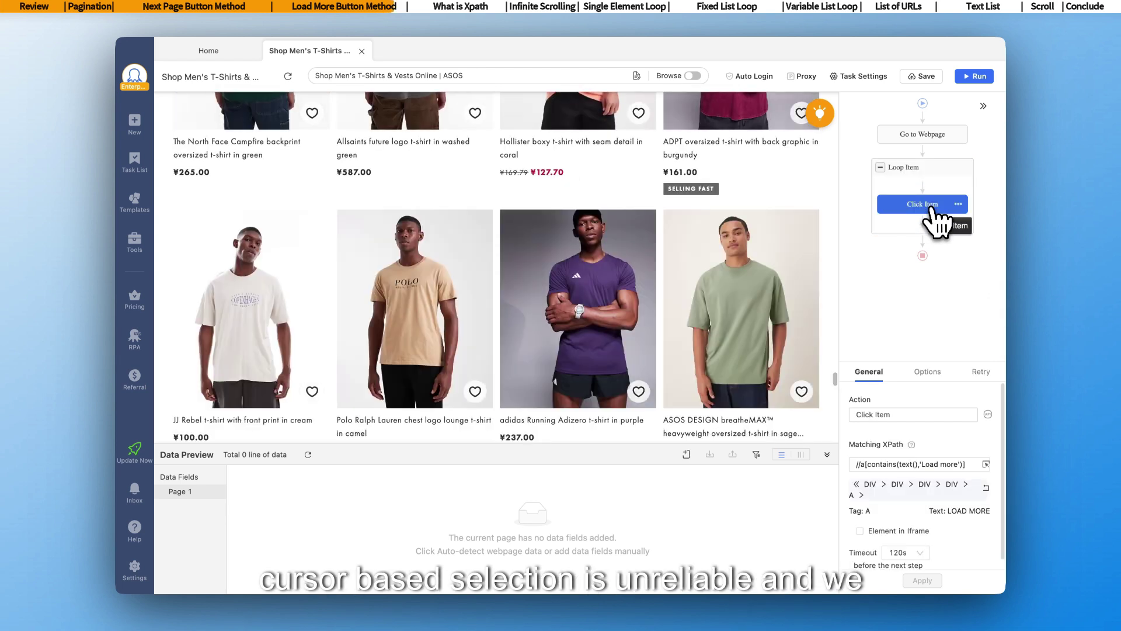
pyautogui.click(928, 178)
pyautogui.click(933, 208)
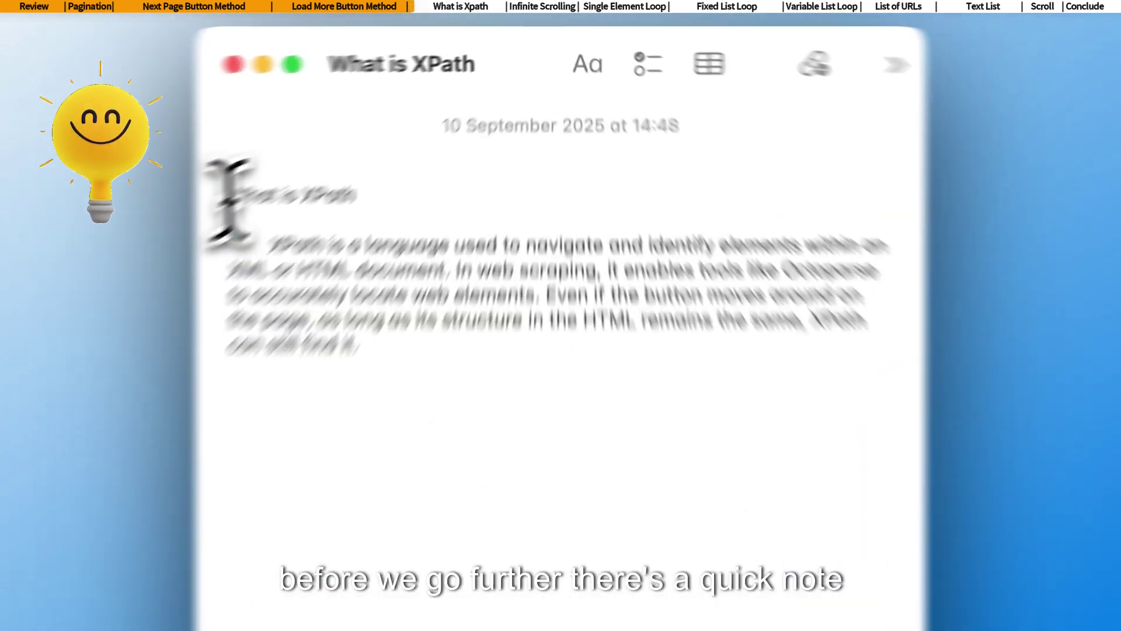
pyautogui.moveTo(354, 133); pyautogui.dragTo(431, 133)
pyautogui.moveTo(278, 256); pyautogui.dragTo(326, 250)
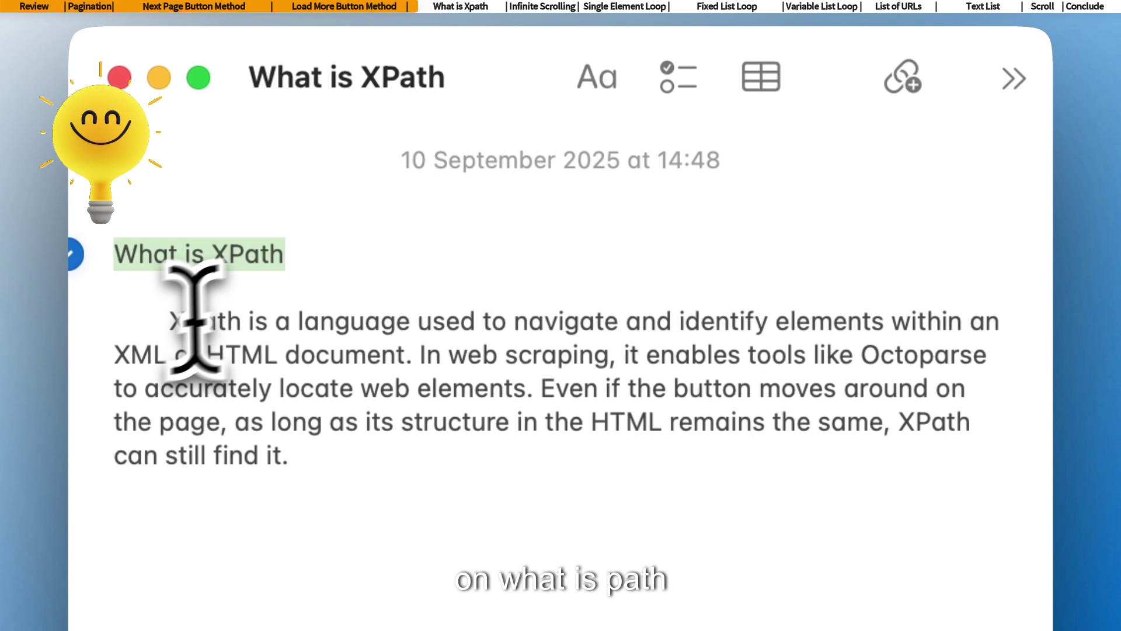
pyautogui.moveTo(167, 318); pyautogui.dragTo(671, 505)
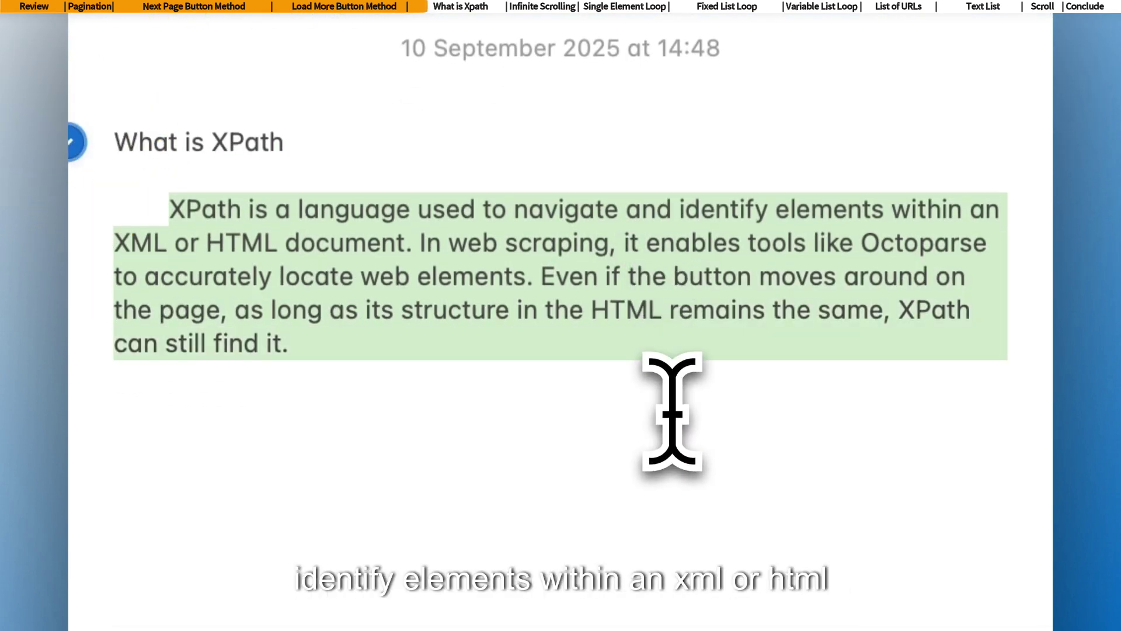
pyautogui.click(555, 423)
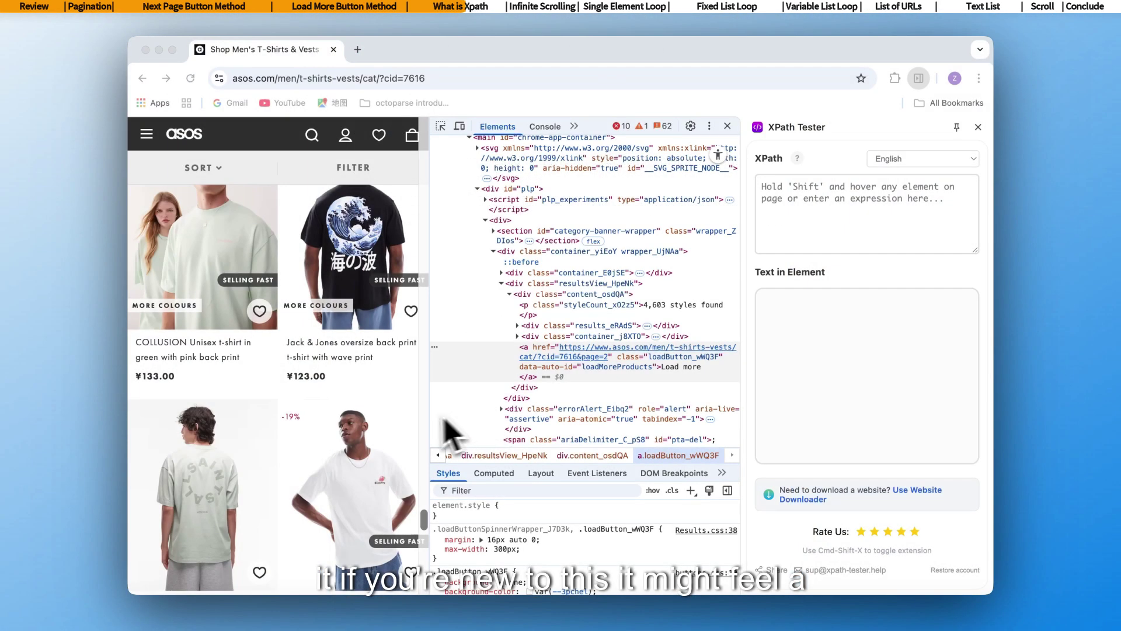
# Enter //a[contains(text(),'Load more')] in the XPath Tester against the ASOS LOAD MORE link.
pyautogui.scroll(-10, 401, 451)
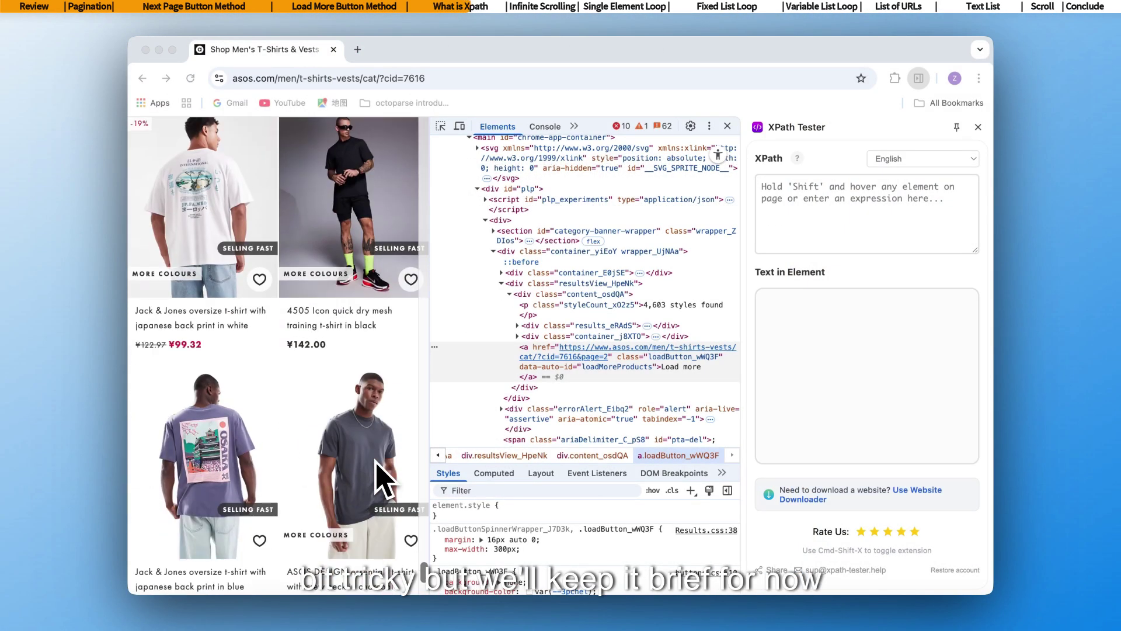
pyautogui.scroll(-4, 382, 476)
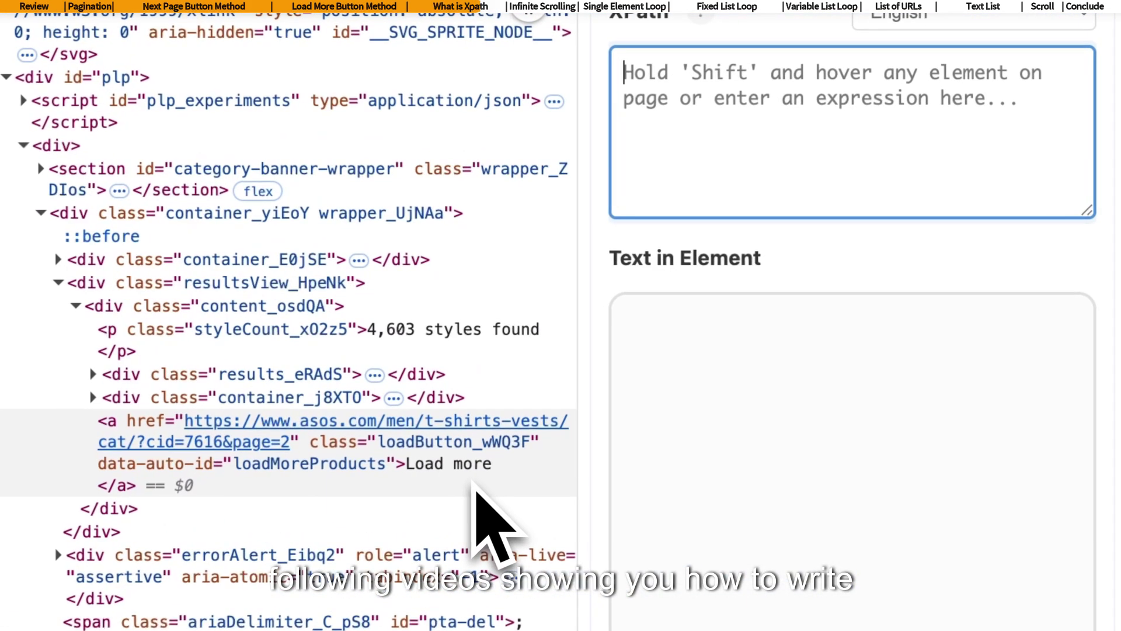
pyautogui.click(818, 227)
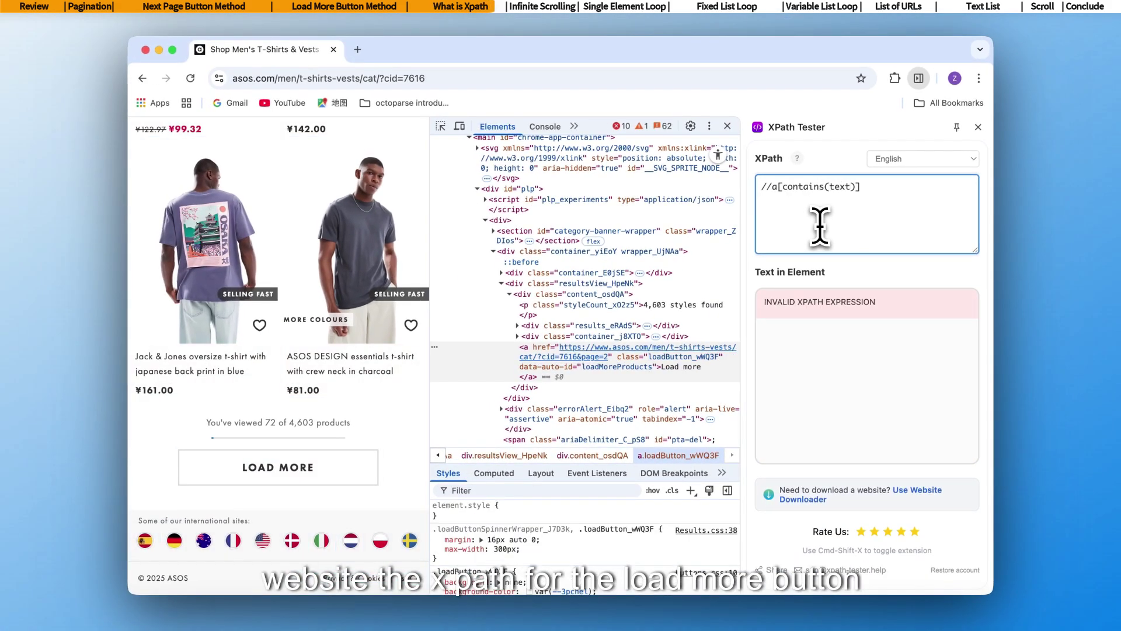
pyautogui.write("ontains(text(),'Load more'")
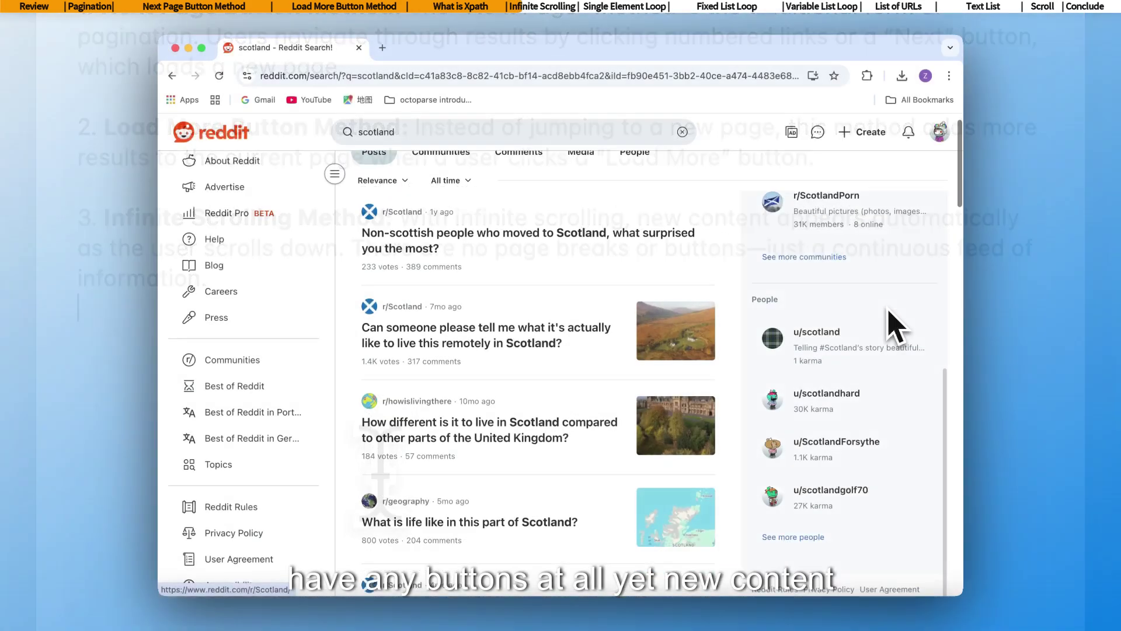
# Scroll the Reddit 'scotland' search results to show new posts loading automatically.
pyautogui.scroll(-10, 891, 320)
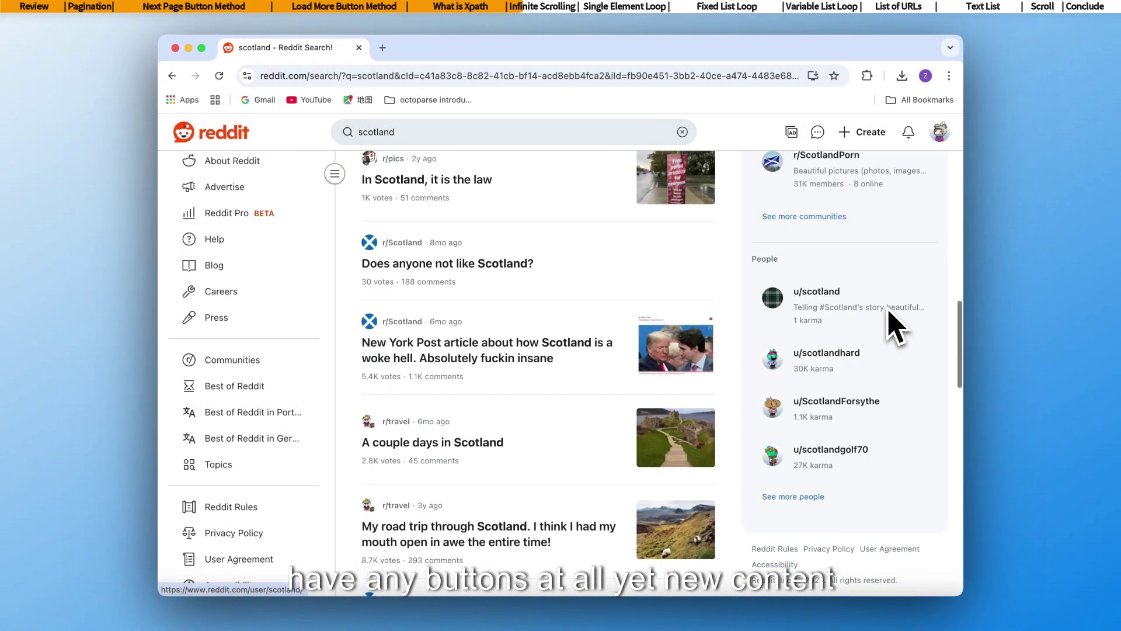
pyautogui.scroll(-15, 888, 312)
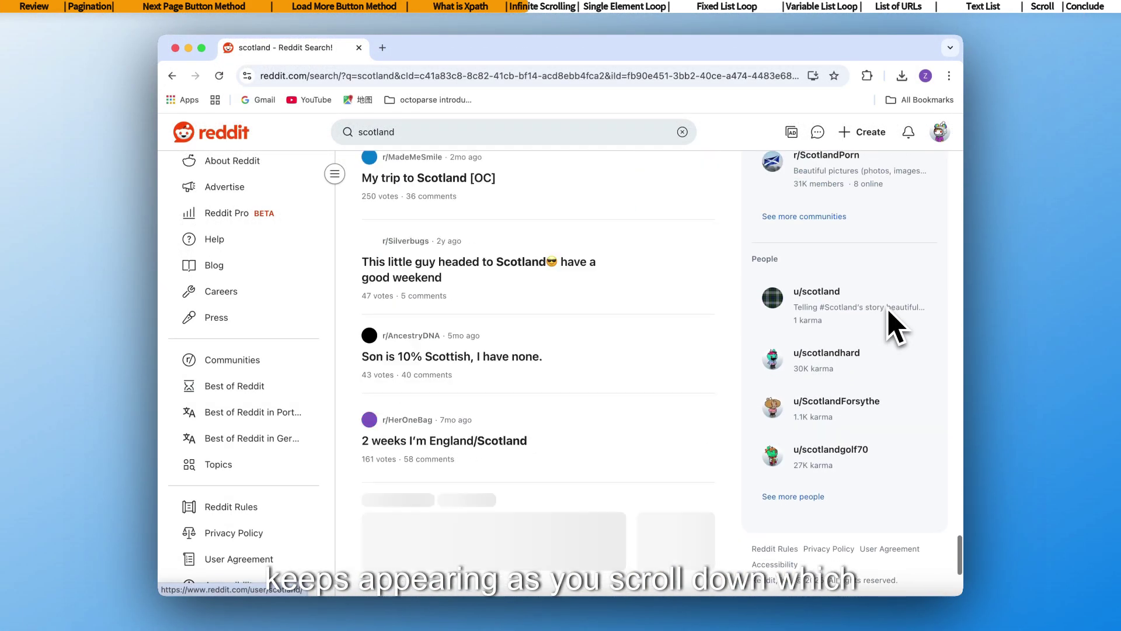
pyautogui.scroll(-15, 889, 320)
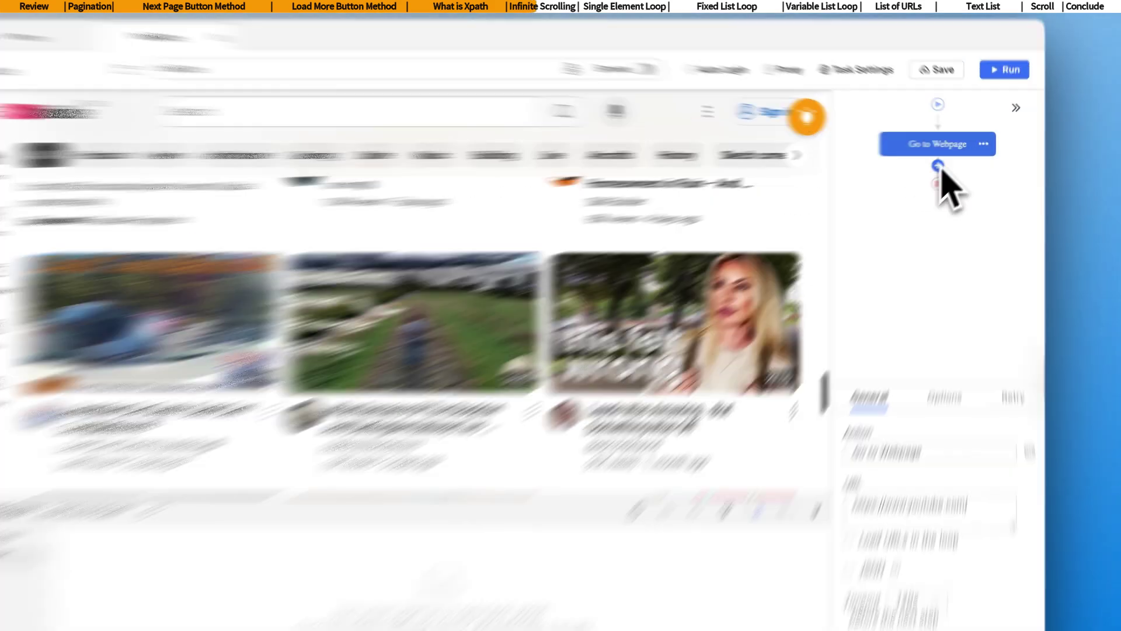
# Insert a Scroll block after Go to Webpage and view its Repeats and Wait options.
pyautogui.click(938, 166)
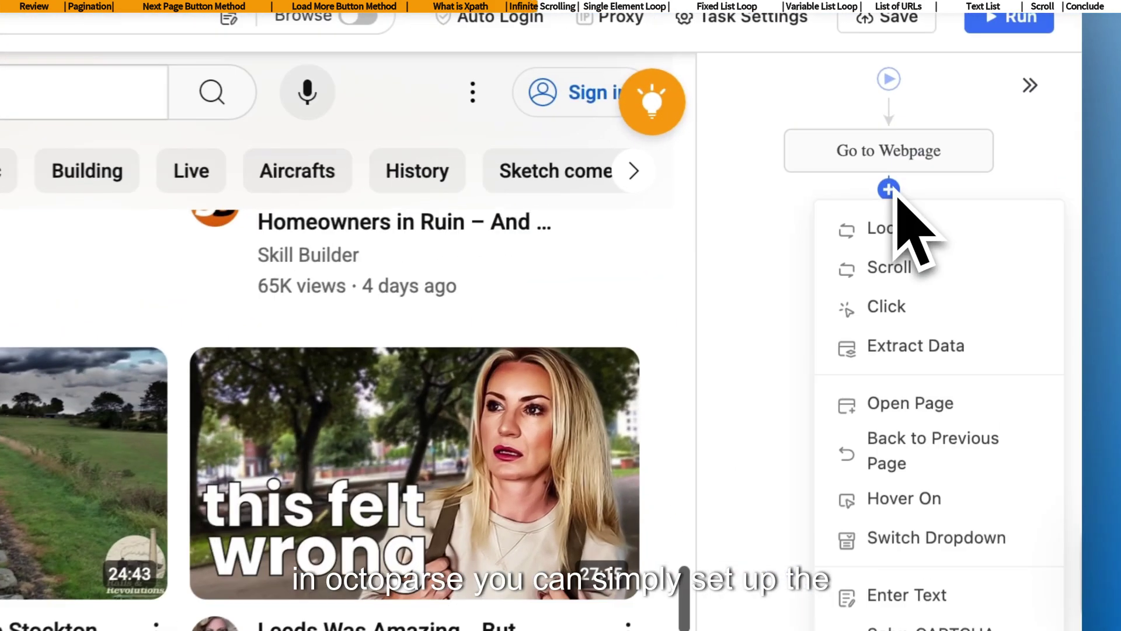
pyautogui.click(940, 270)
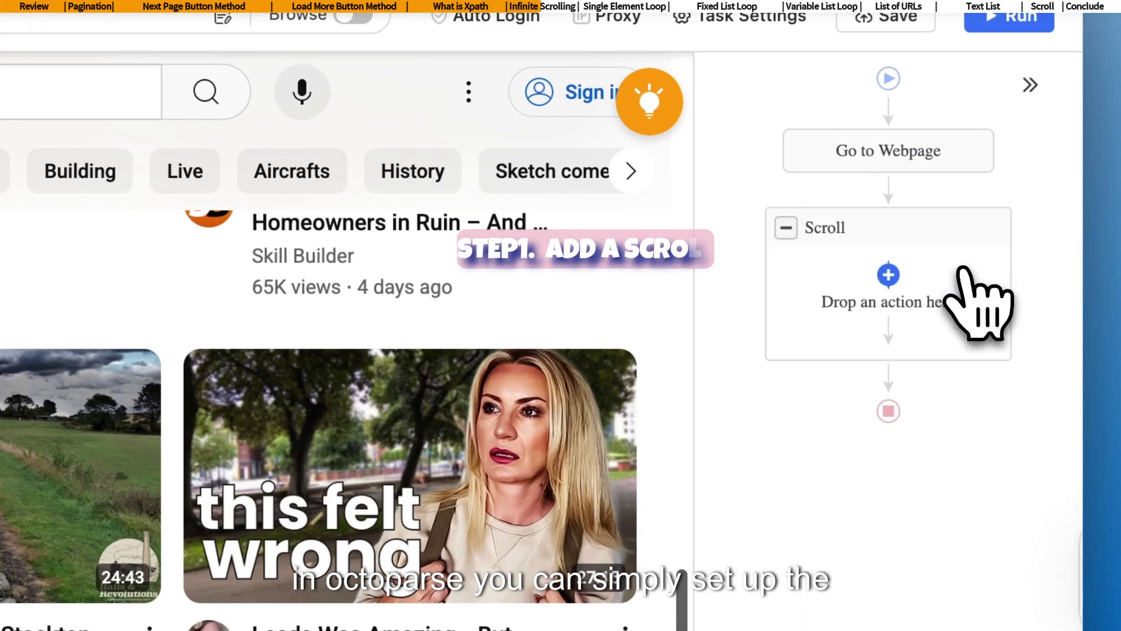
pyautogui.click(901, 245)
pyautogui.scroll(-5, 913, 458)
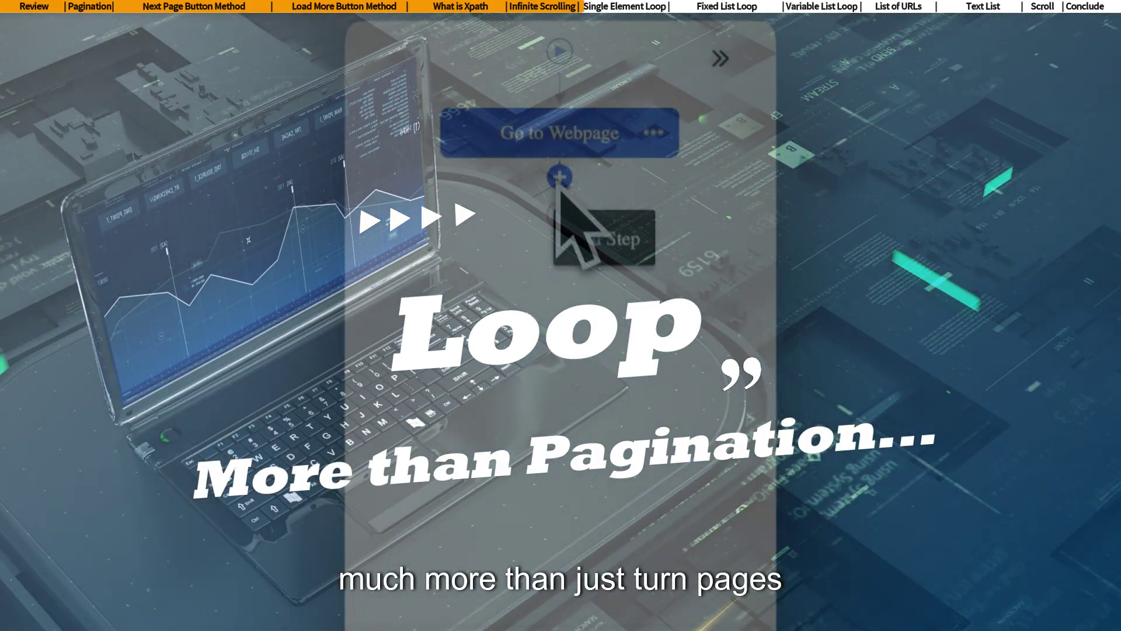
# Add a Loop step after Go to Webpage to reveal its loop mode options.
pyautogui.click(559, 186)
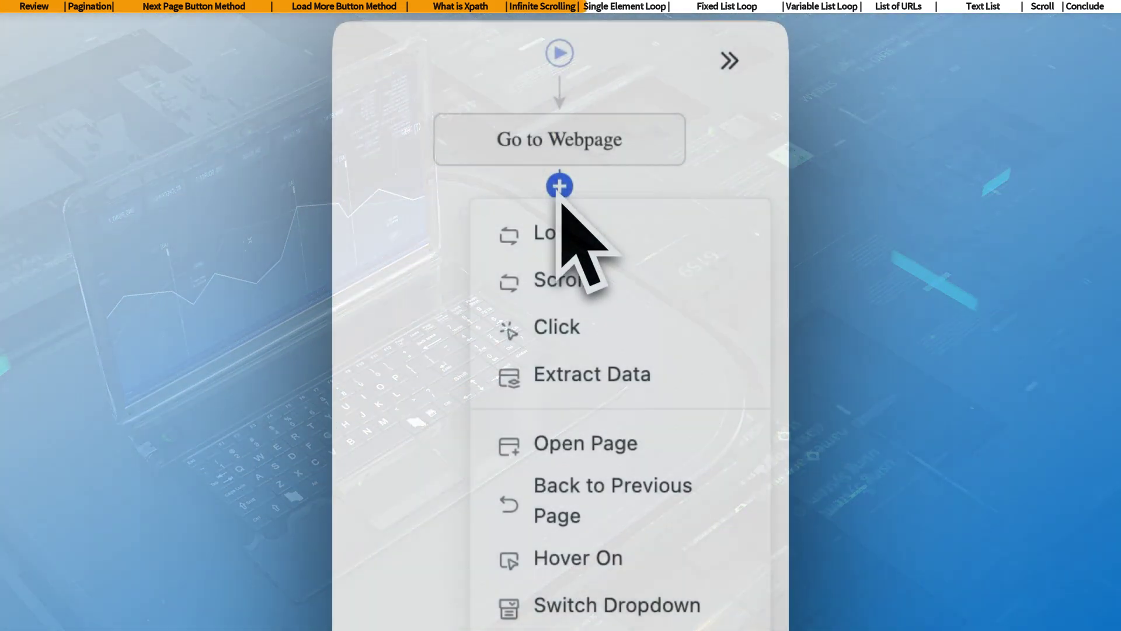
pyautogui.click(597, 237)
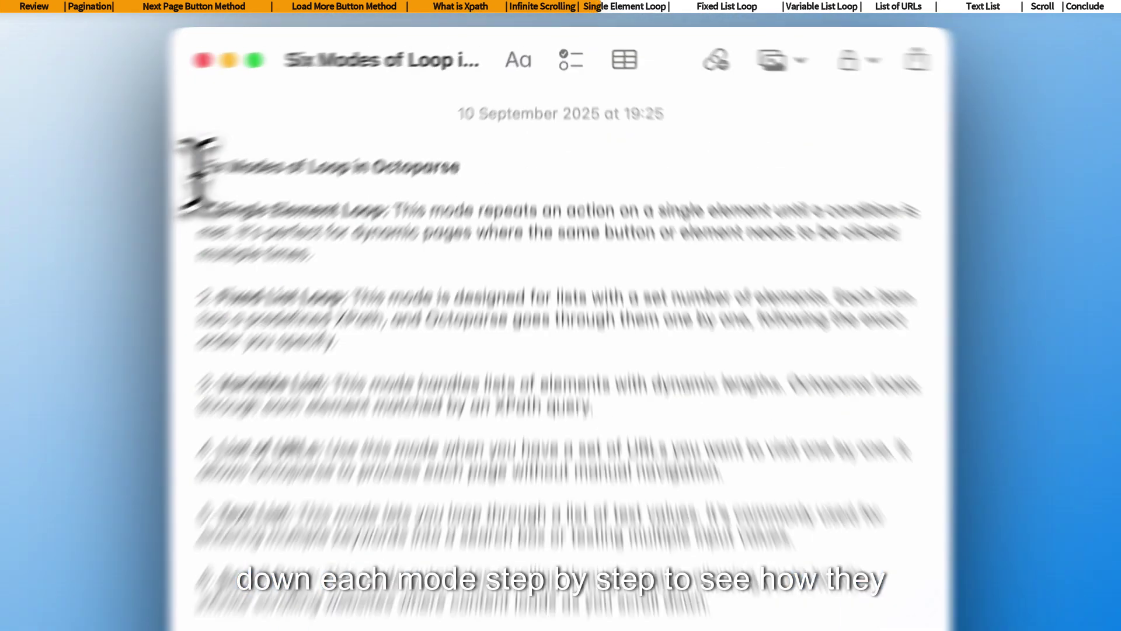
# Highlight the Single Element Loop paragraph in the 'Six Modes of Loop in Octoparse' note.
pyautogui.moveTo(197, 168); pyautogui.dragTo(496, 166)
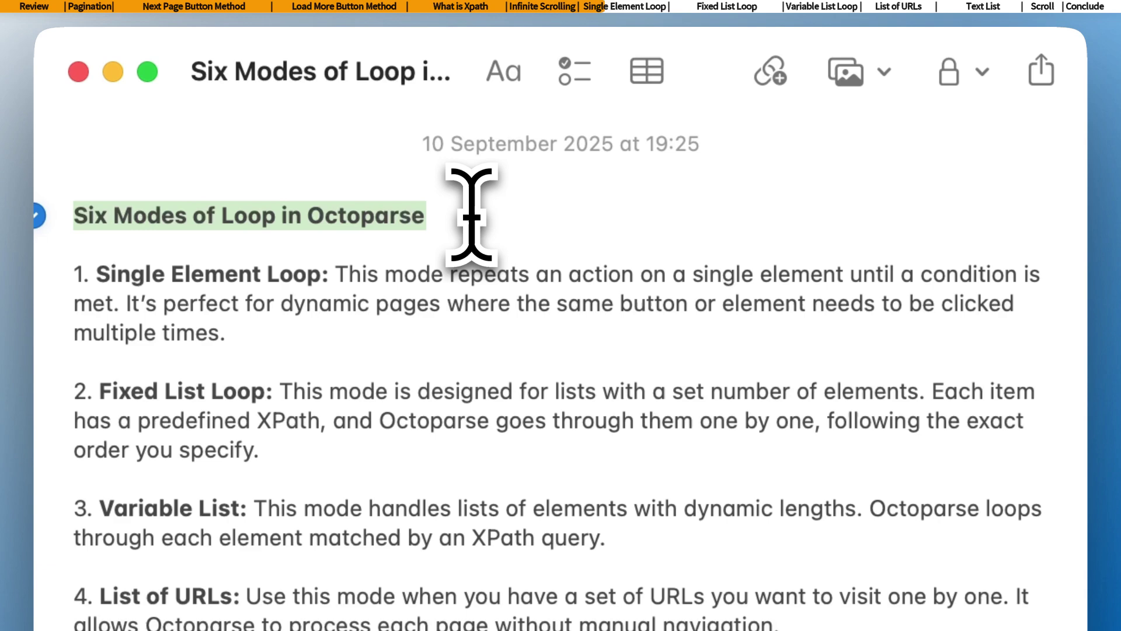
pyautogui.click(525, 214)
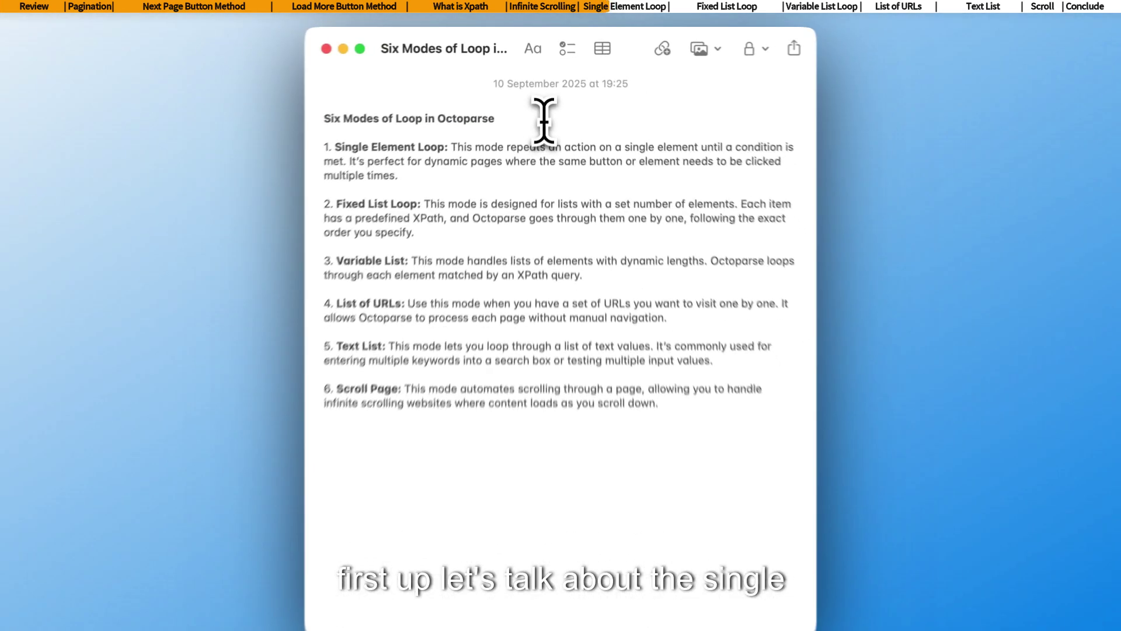
pyautogui.moveTo(347, 141); pyautogui.dragTo(464, 167)
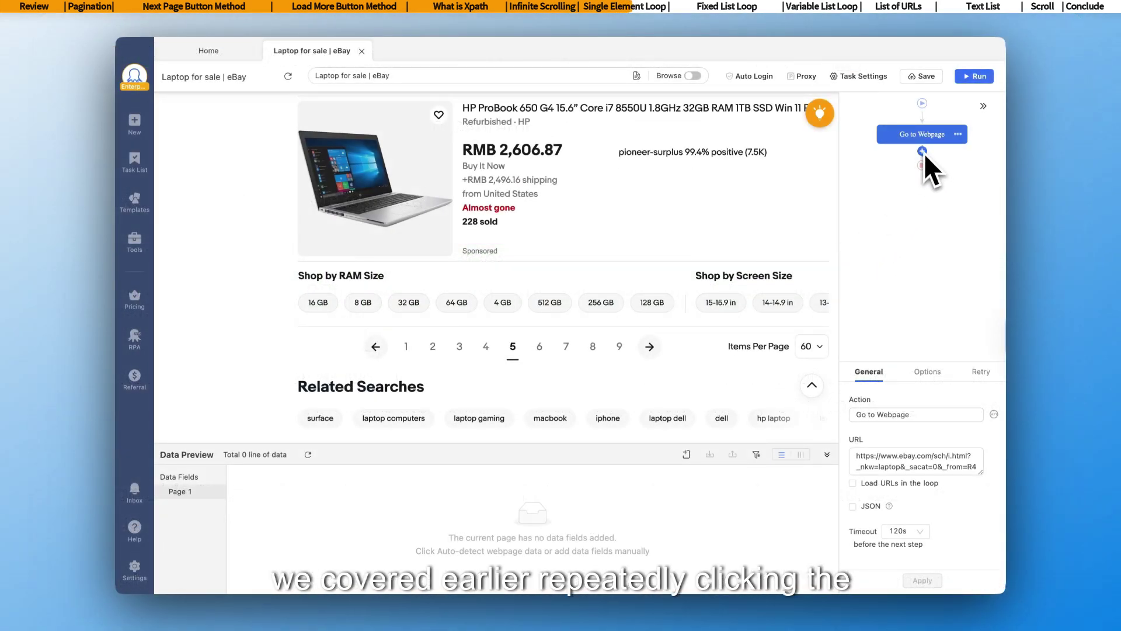
# Add a Loop after Go to Webpage with a Click step nested inside it.
pyautogui.click(923, 152)
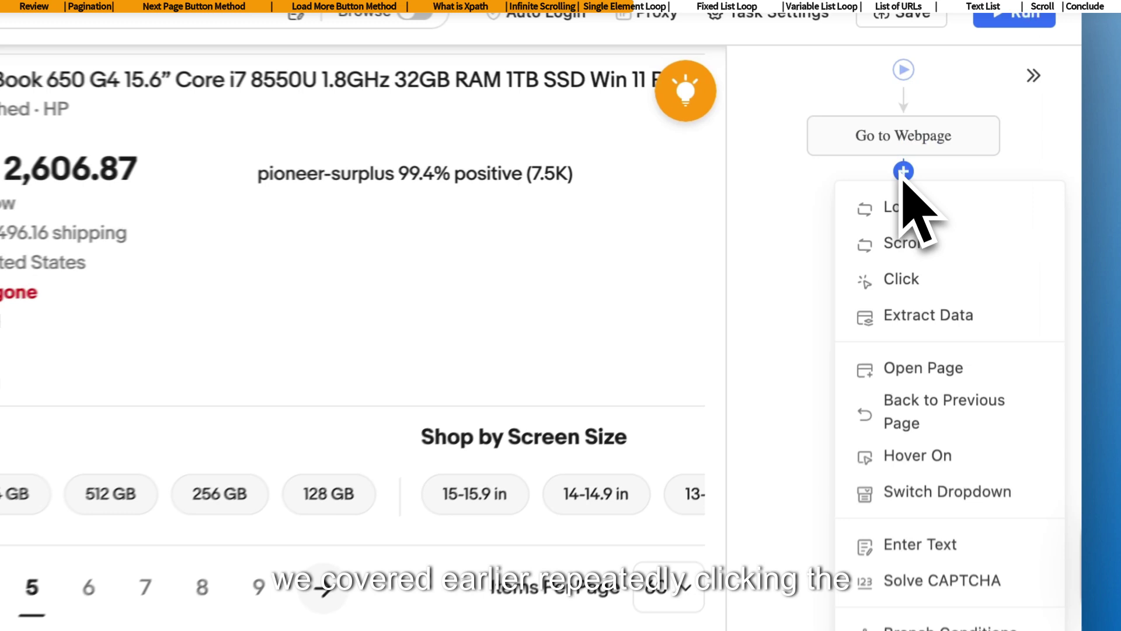
pyautogui.click(905, 215)
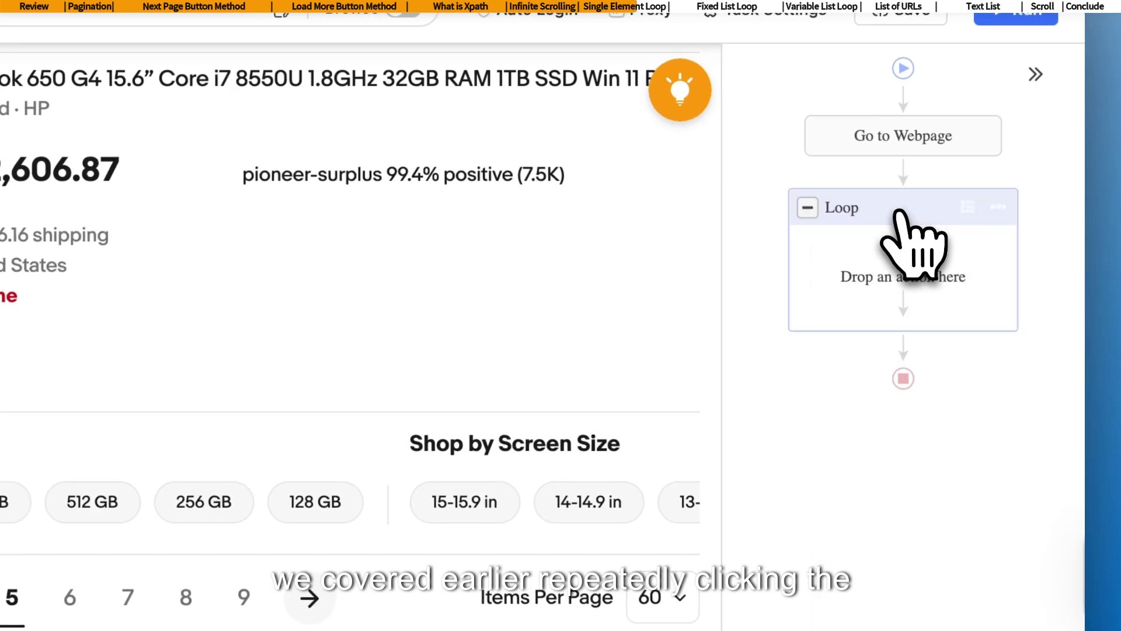
pyautogui.click(903, 252)
pyautogui.click(920, 363)
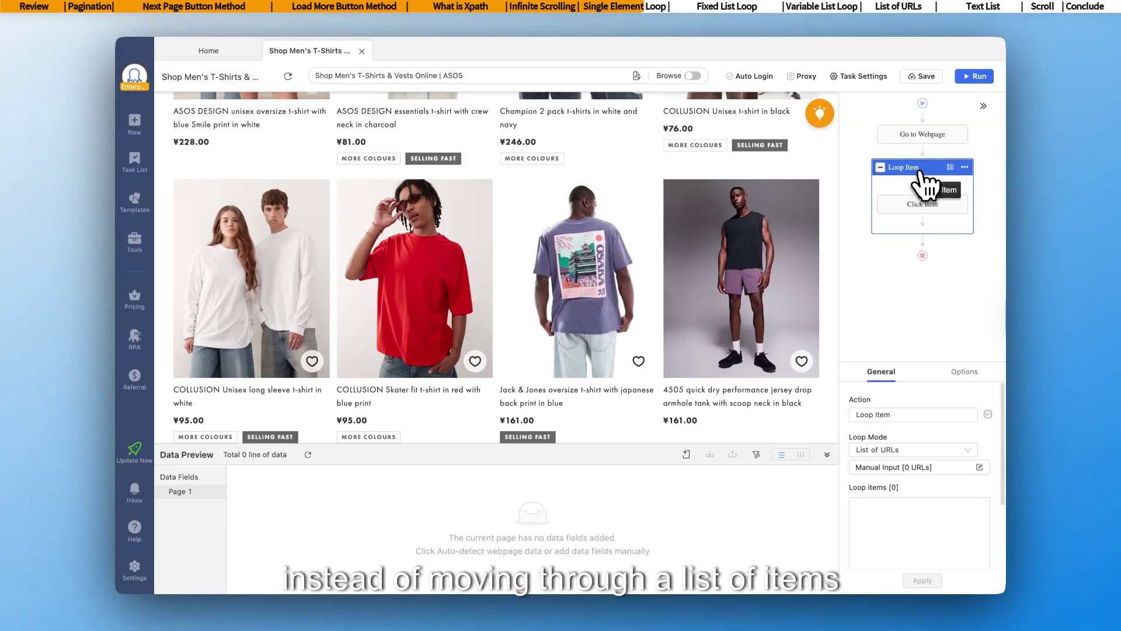
# Inspect the Loop Item settings and the Click Item's Load more XPath.
pyautogui.click(933, 214)
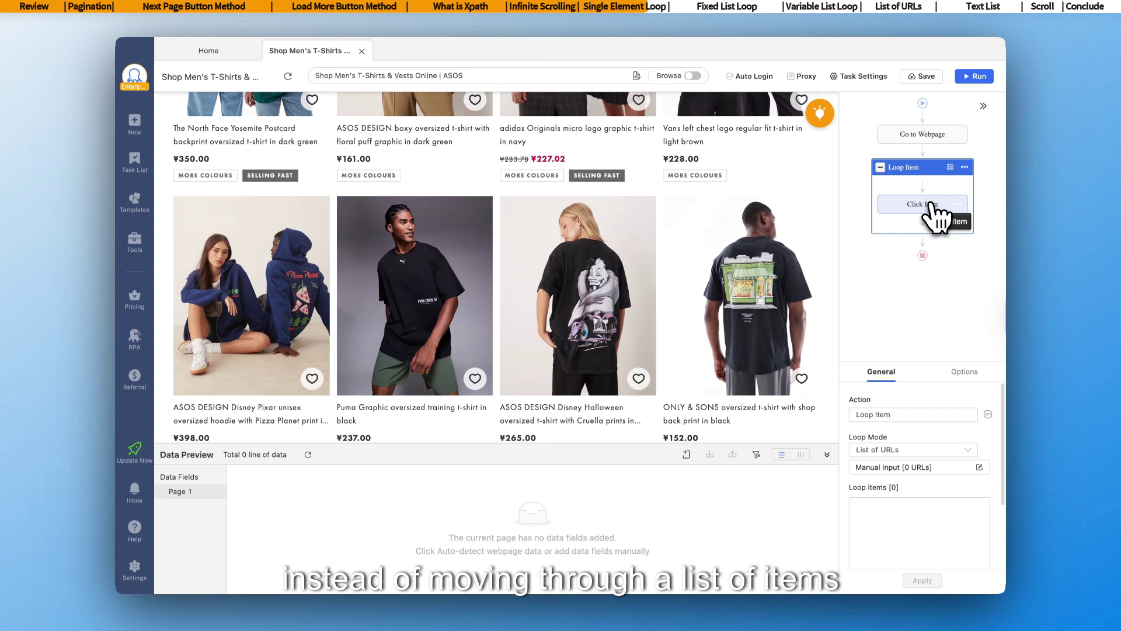
pyautogui.click(933, 215)
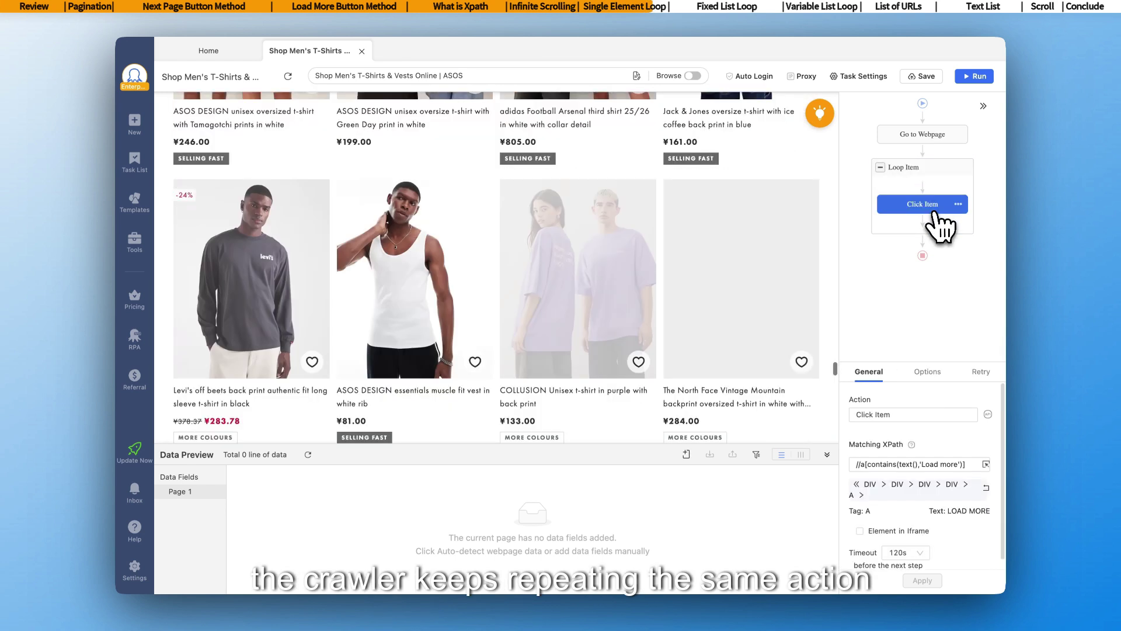
pyautogui.click(926, 170)
pyautogui.click(933, 213)
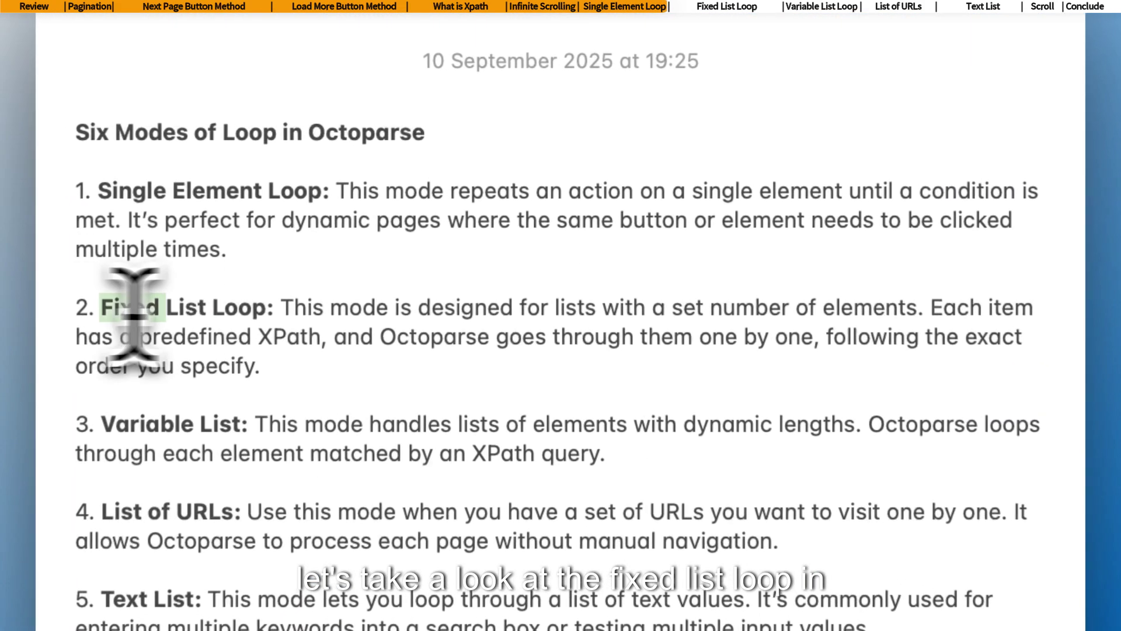
# Highlight the Fixed List Loop heading and its full paragraph in the note.
pyautogui.moveTo(349, 194); pyautogui.dragTo(436, 197)
pyautogui.moveTo(290, 316); pyautogui.dragTo(338, 390)
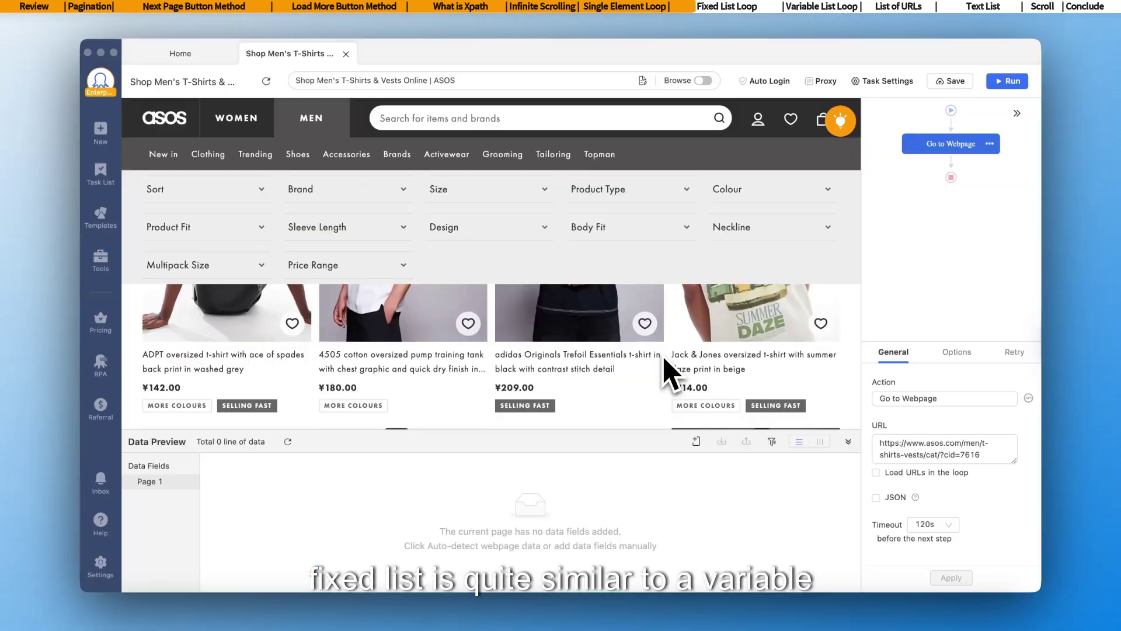
# Add a Loop after Go to Webpage and set its mode to Fixed List.
pyautogui.click(951, 162)
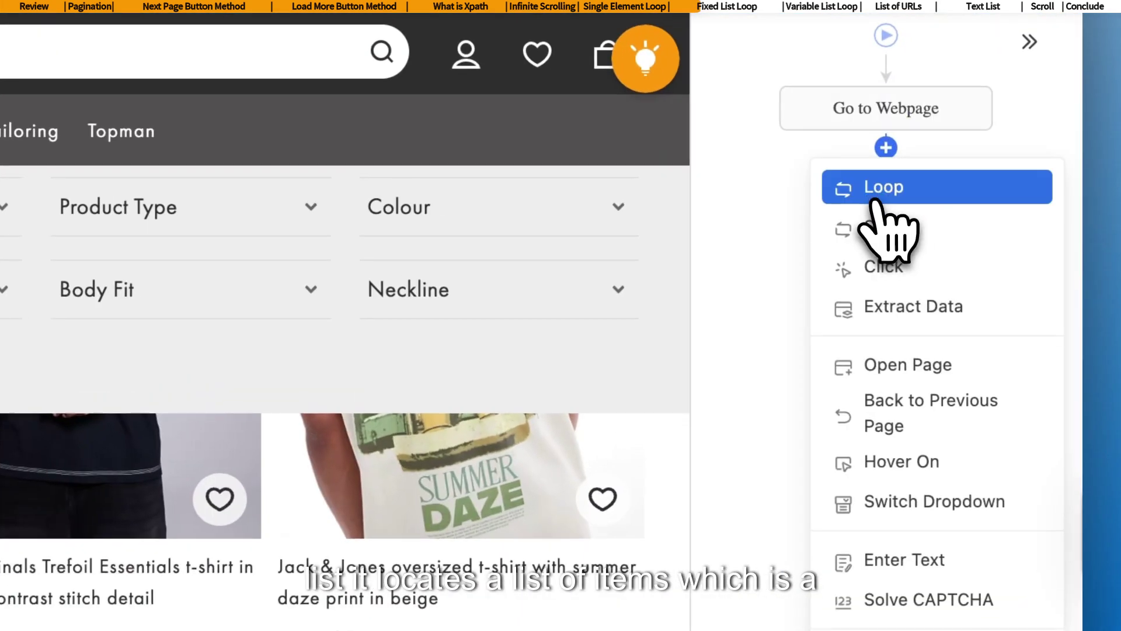
pyautogui.click(950, 181)
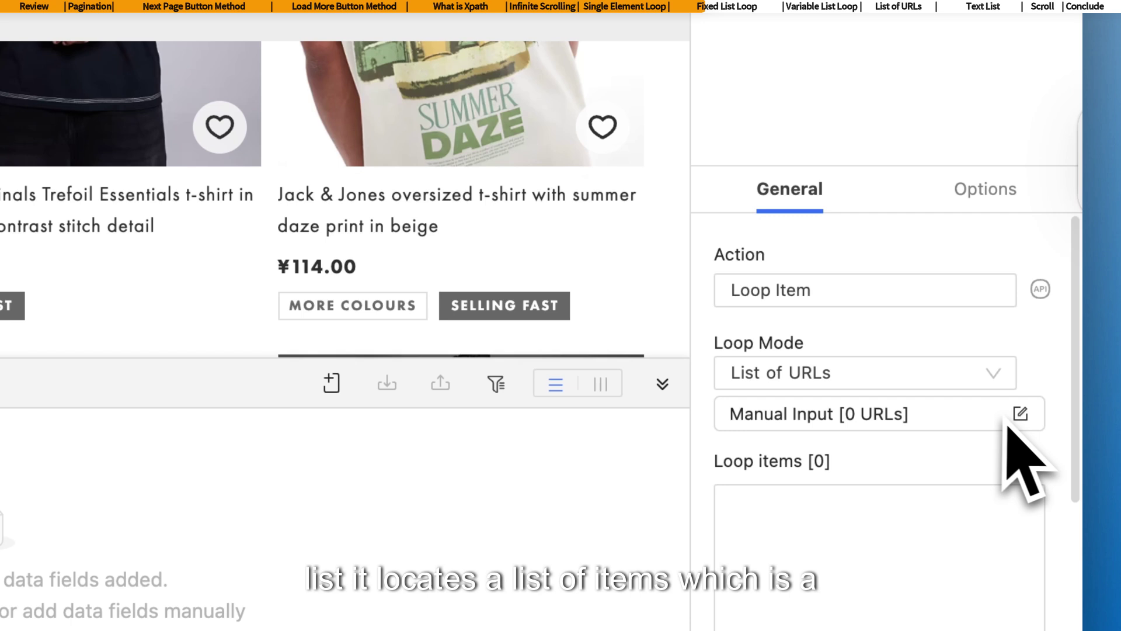
pyautogui.click(998, 374)
pyautogui.click(887, 287)
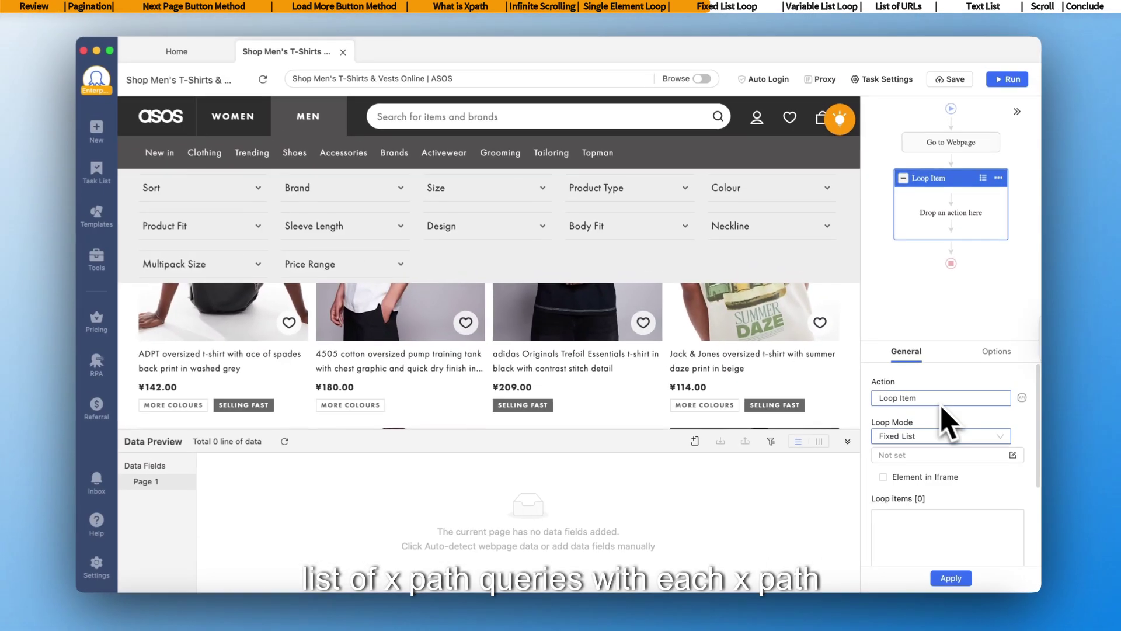
# Paste three product XPaths into the loop's list, confirm, and apply.
pyautogui.click(1013, 455)
pyautogui.write('//body/div[2]/div[1]/main[1]/div[1]/div[1]/div[1]/div[2]/div[1]/div[1]/ul[1]/li')
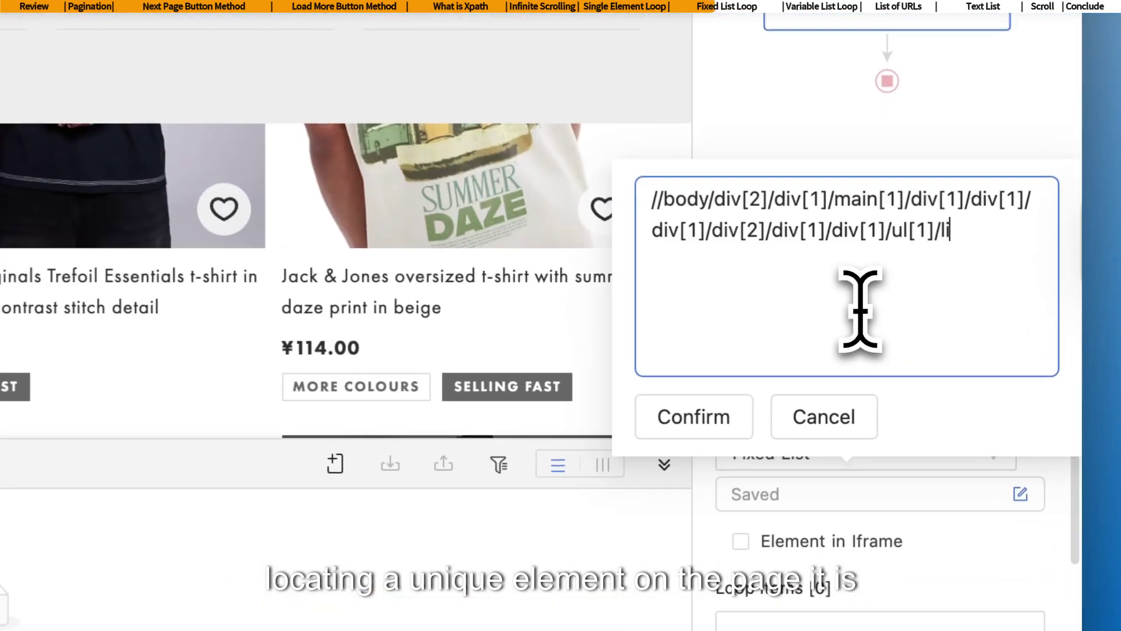
pyautogui.write('[]')
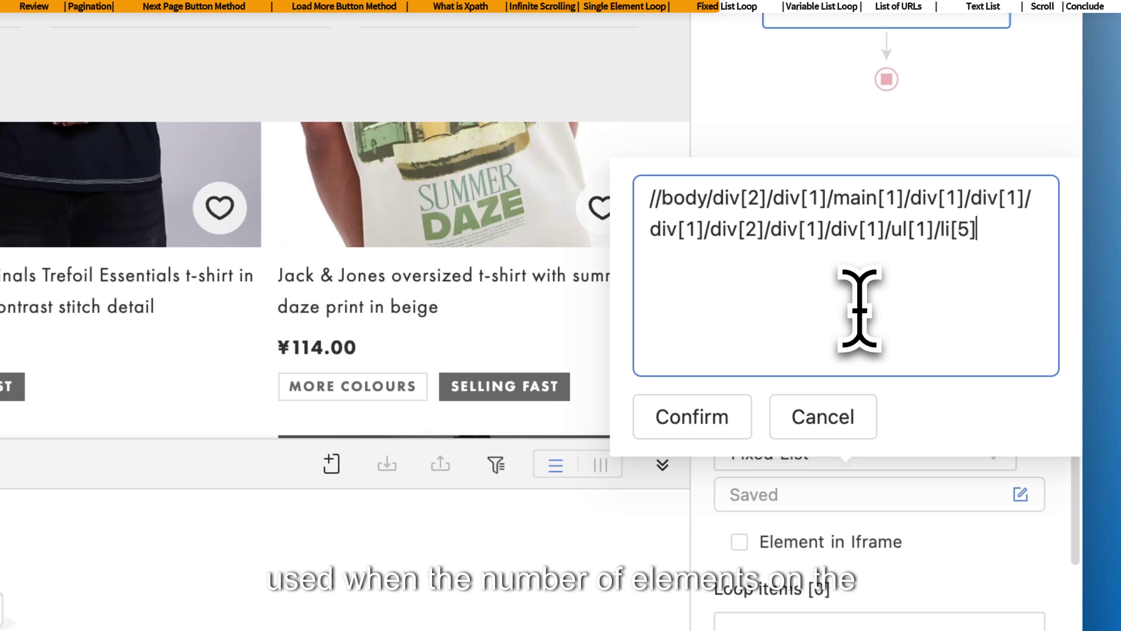
pyautogui.press('Return')
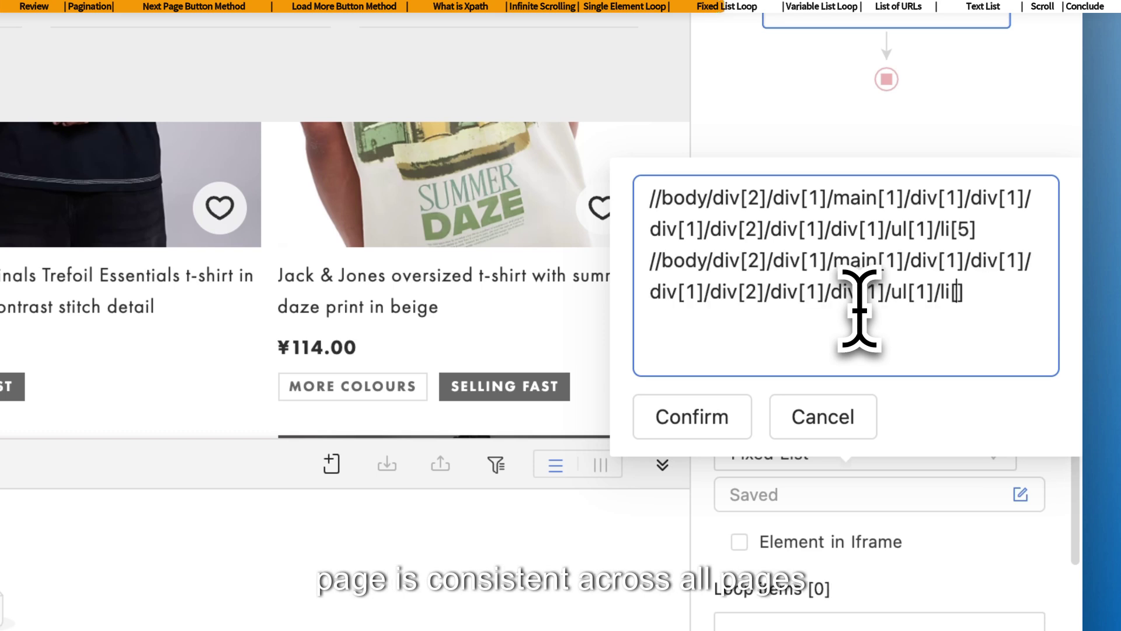
pyautogui.write('6')
pyautogui.press('Return')
pyautogui.write('//body/div[2]/div[1]/main[1]/div[1]/div[1]/div[1]/div[2]/div[1]/div[1]/ul[1]/li')
pyautogui.write('[]')
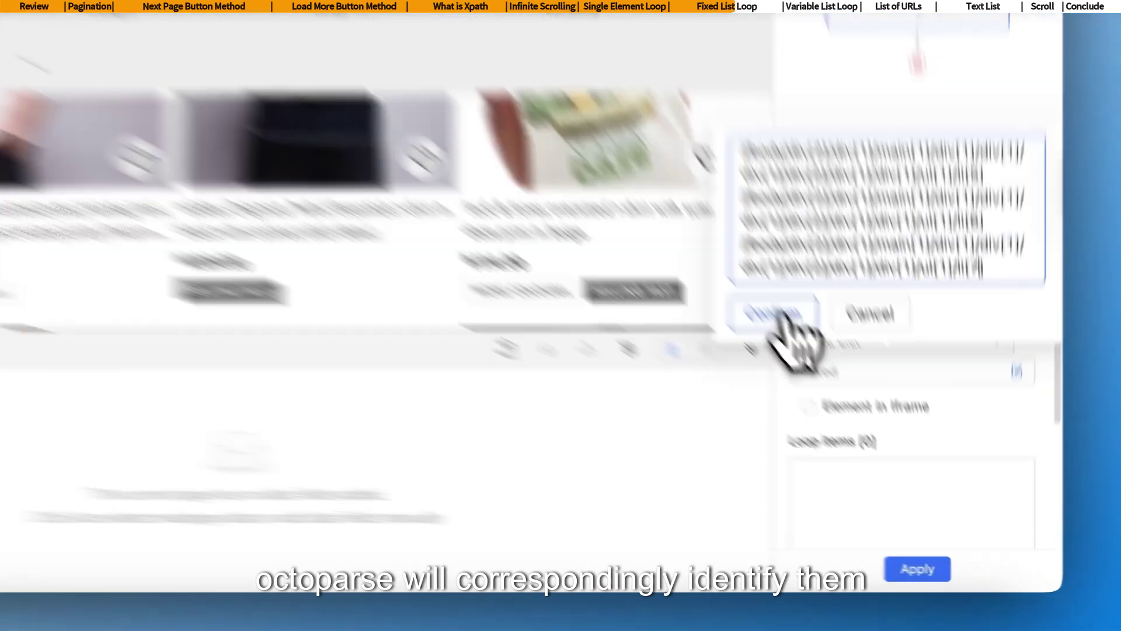
pyautogui.click(861, 420)
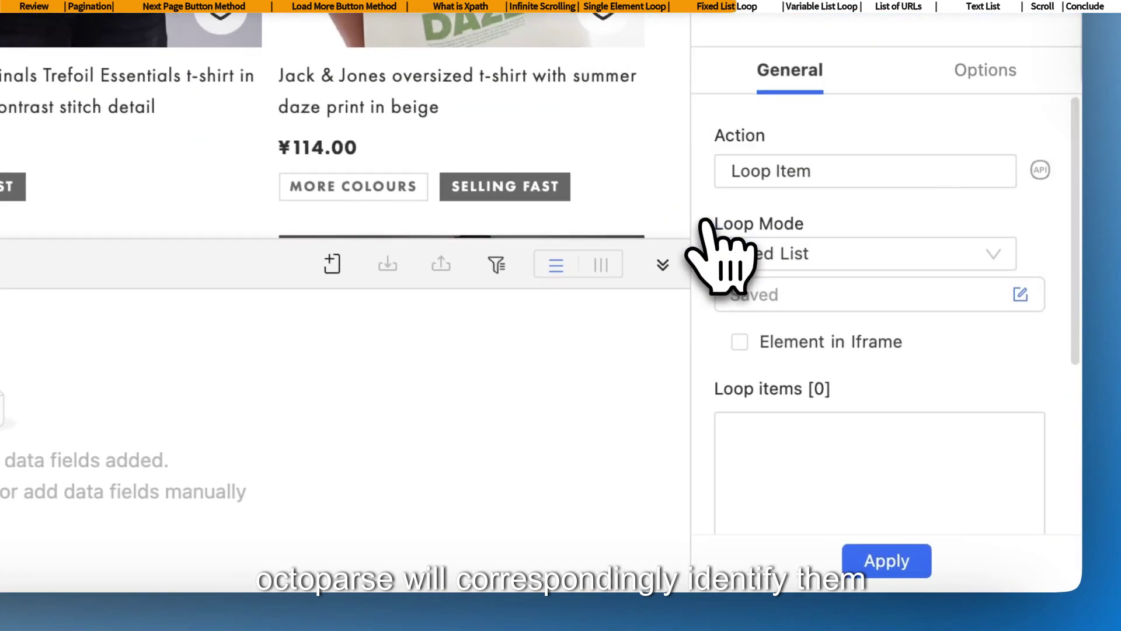
pyautogui.click(887, 560)
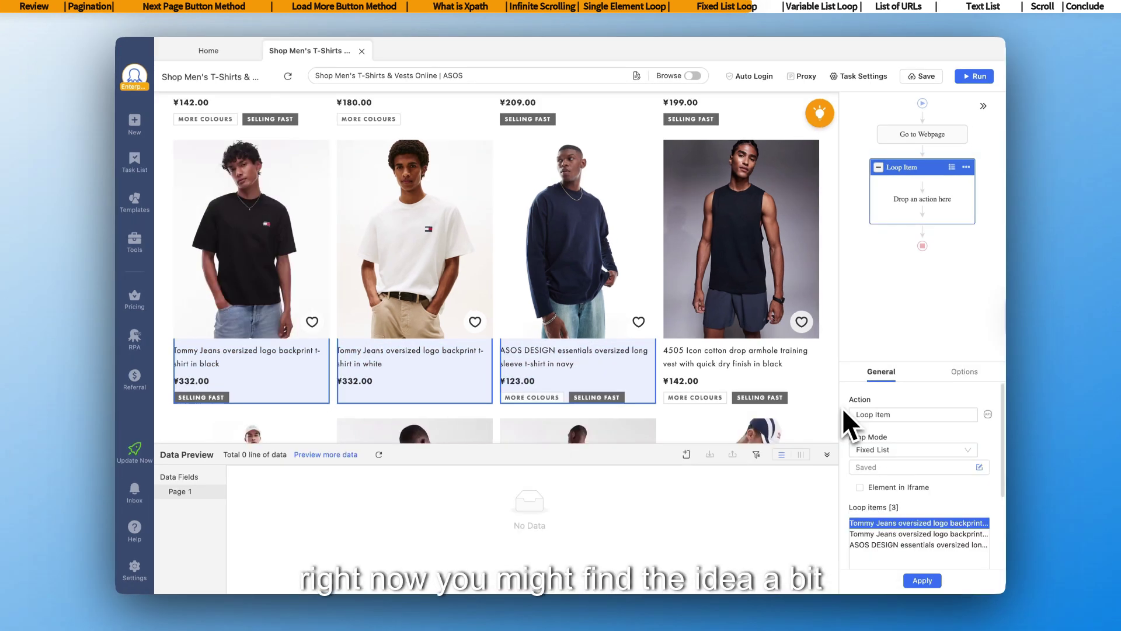
# Revise the index numbers in the XPath list and reapply the loop items.
pyautogui.click(979, 466)
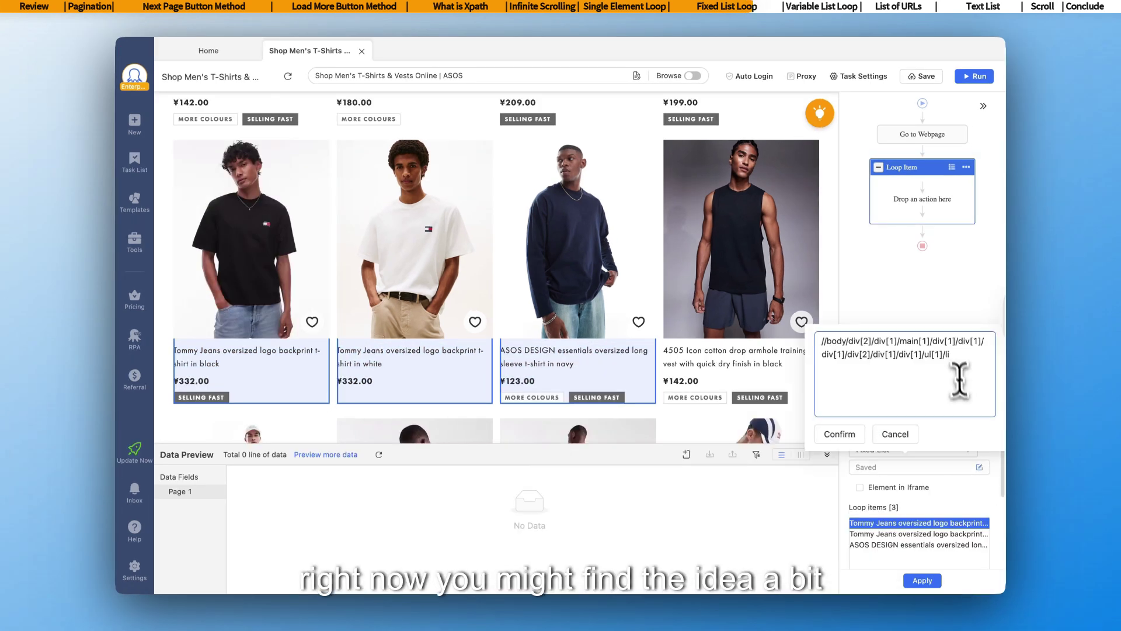
pyautogui.write('6')
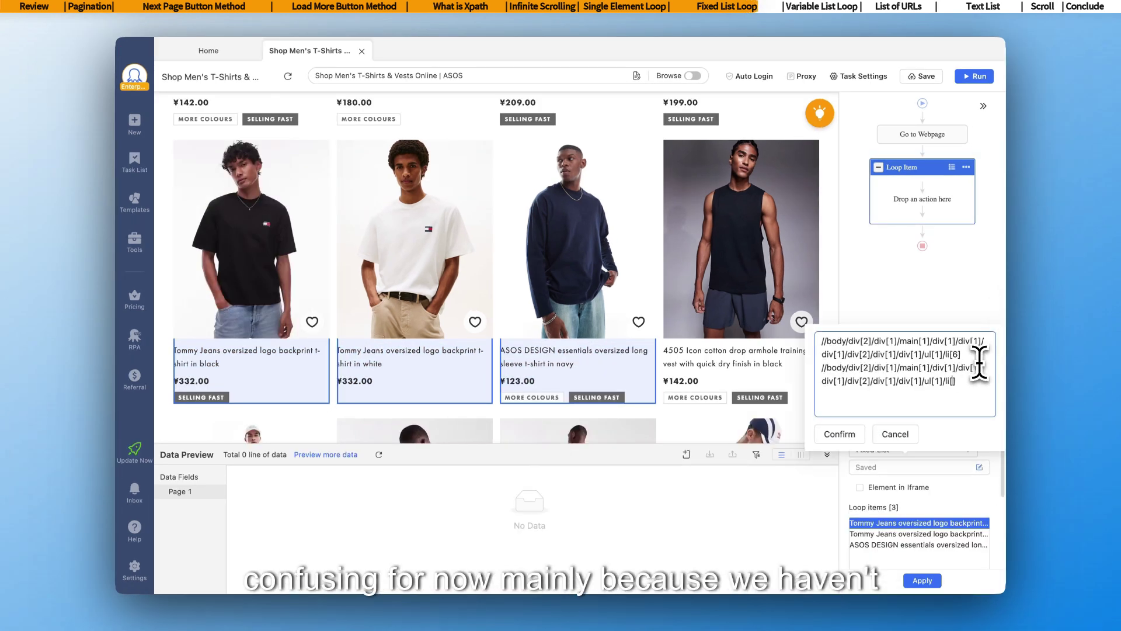
pyautogui.write('8')
pyautogui.click(839, 434)
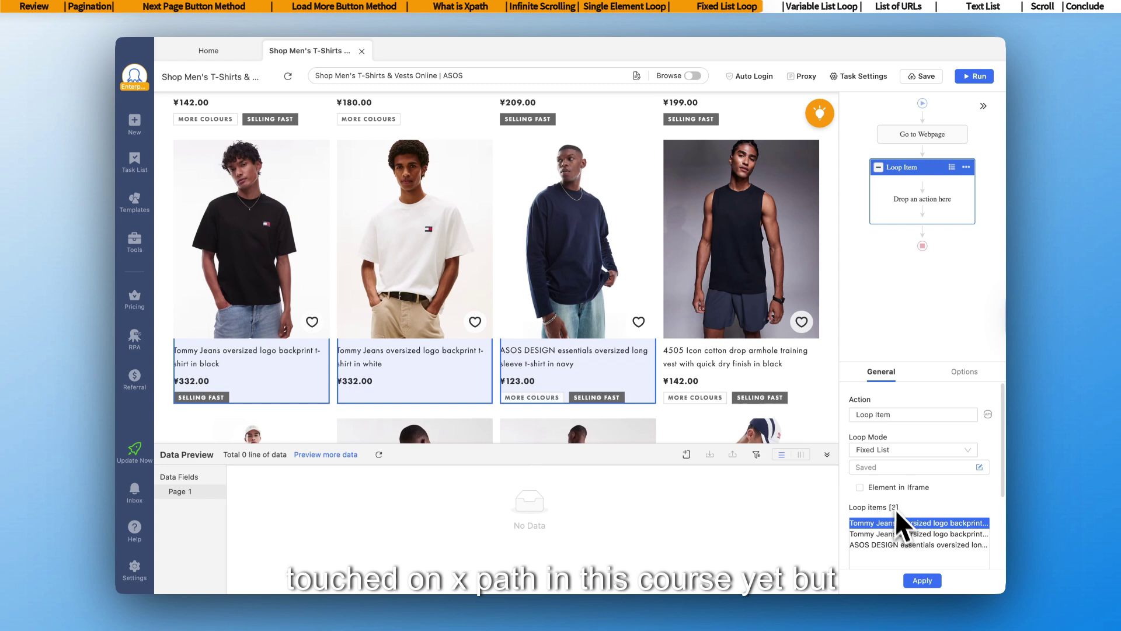
pyautogui.click(922, 580)
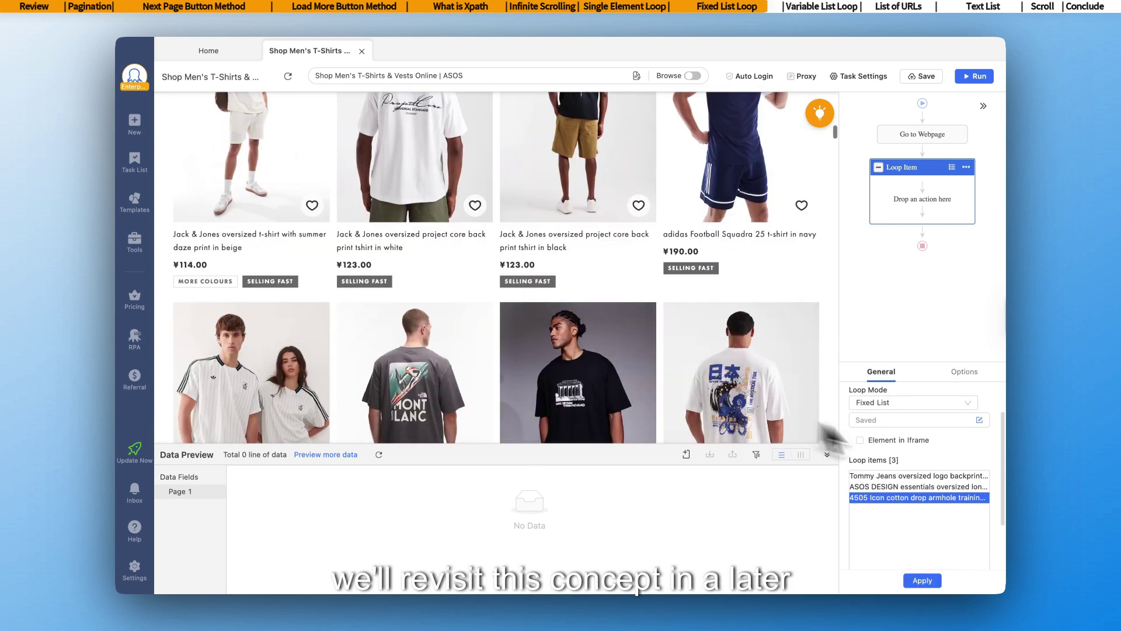
# Replace the list with XPaths ending li[10], li[11] and li[12], then apply.
pyautogui.click(979, 420)
pyautogui.click(829, 292)
pyautogui.hotkey('ctrl', 'a')
pyautogui.press('BackSpace')
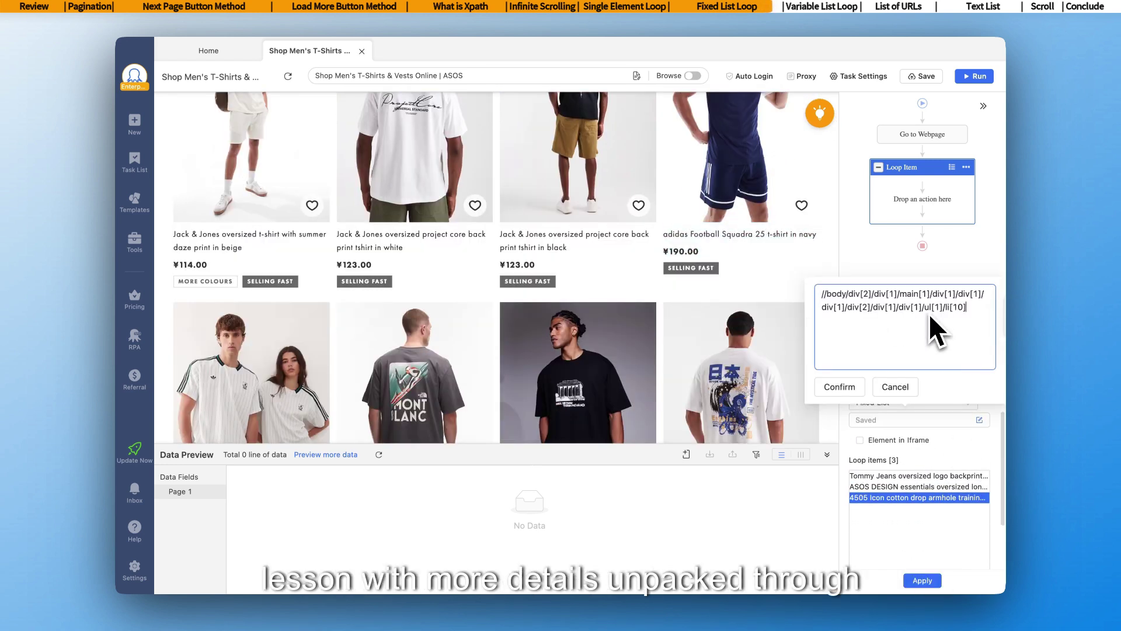
pyautogui.hotkey('ctrl', 'a')
pyautogui.write('//body/div[2]/div[1]/main[1]/div[1]/div[1]/div[1]/div[2]/div[1]/div[1]/ul[1]/li[10] //body/div[2]/div[1]/main[1]/div[1]/div[1]/div[1]/div[2]/div[1]/div[1]/ul[1]/li[11] //body/div[2]/div[1]/main[1]/div[1]/div[1]/div[1]/div[2]/div[1]/div[1]/ul[1]/li[]')
pyautogui.write('12')
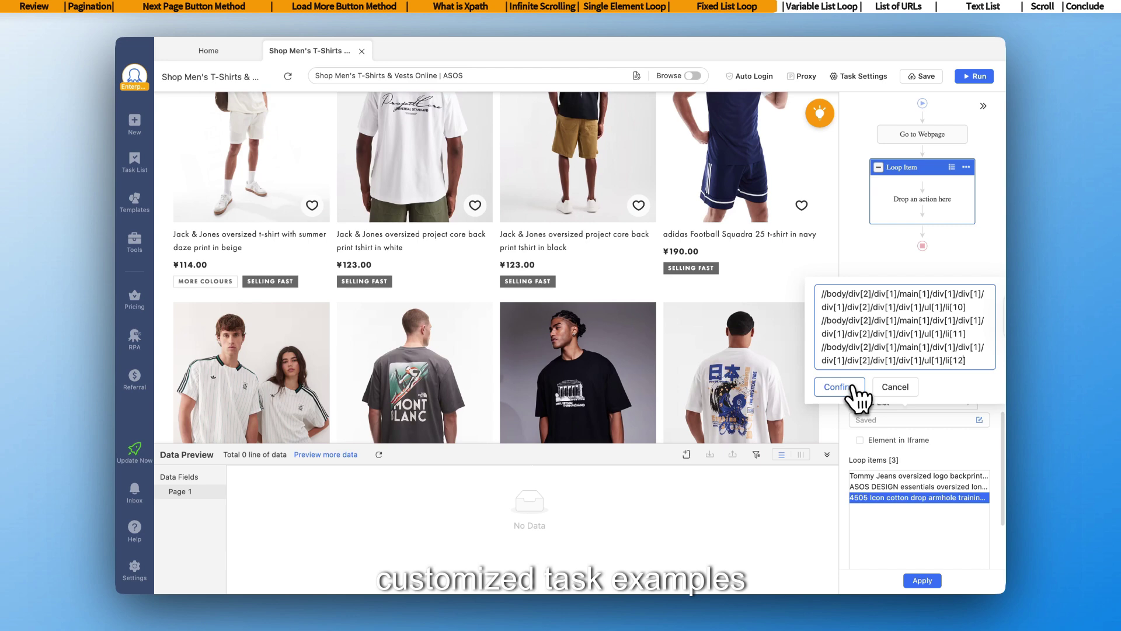
pyautogui.click(839, 386)
pyautogui.click(922, 580)
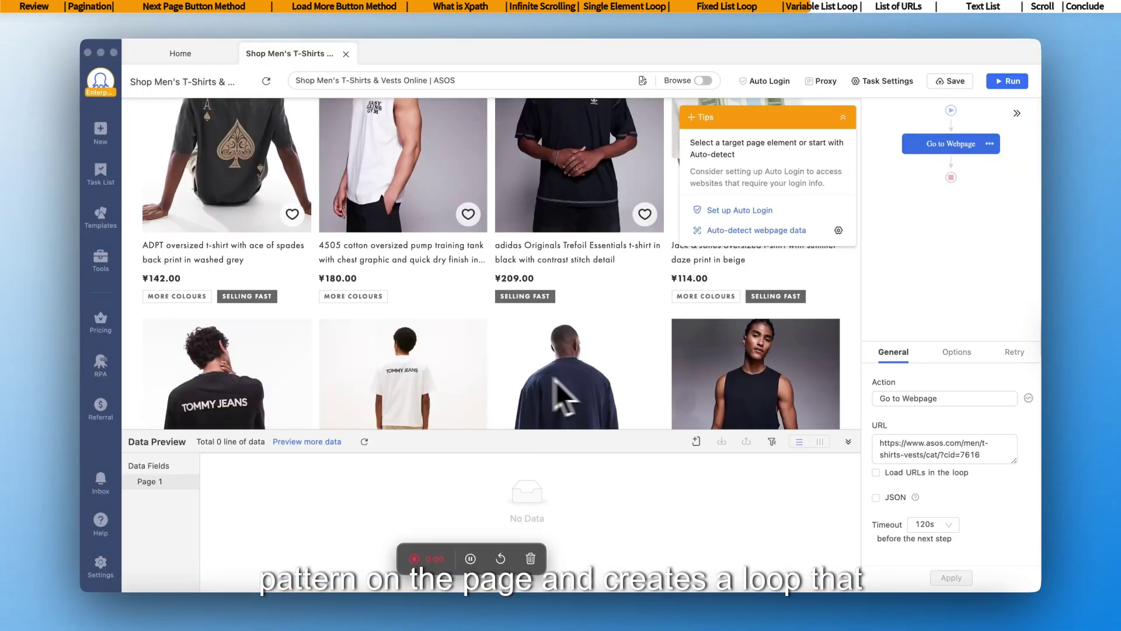
# Select all ASOS product titles on the page and extract their text.
pyautogui.click(841, 120)
pyautogui.click(281, 261)
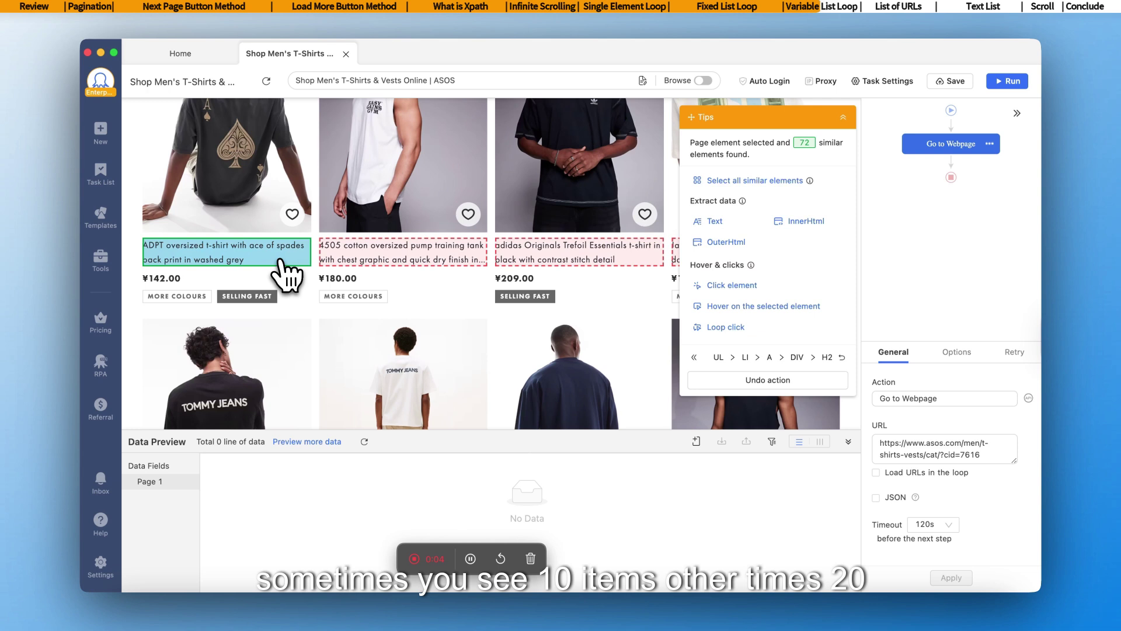
pyautogui.click(461, 261)
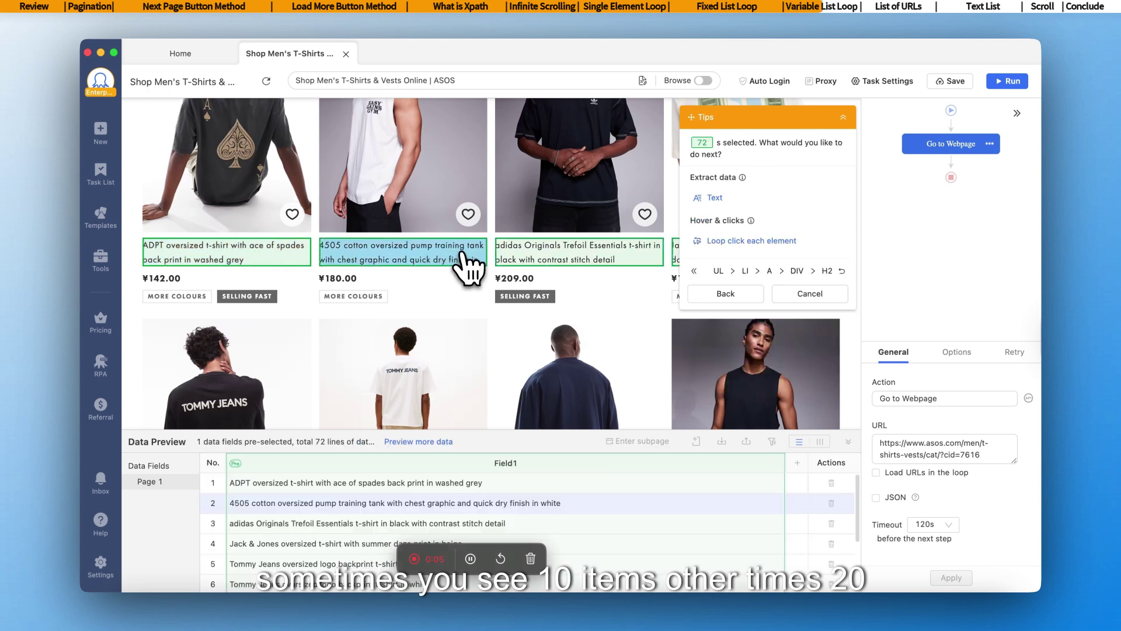
pyautogui.click(716, 202)
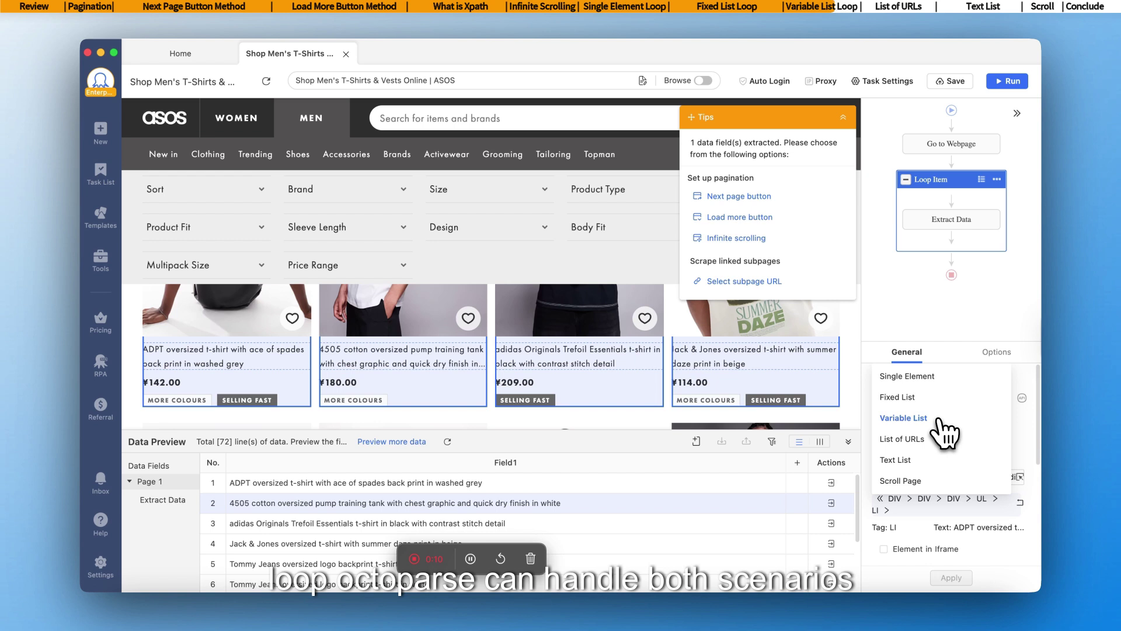
# Switch the Loop Item to Variable List mode and inspect its matching XPath.
pyautogui.click(938, 419)
pyautogui.scroll(-5, 993, 455)
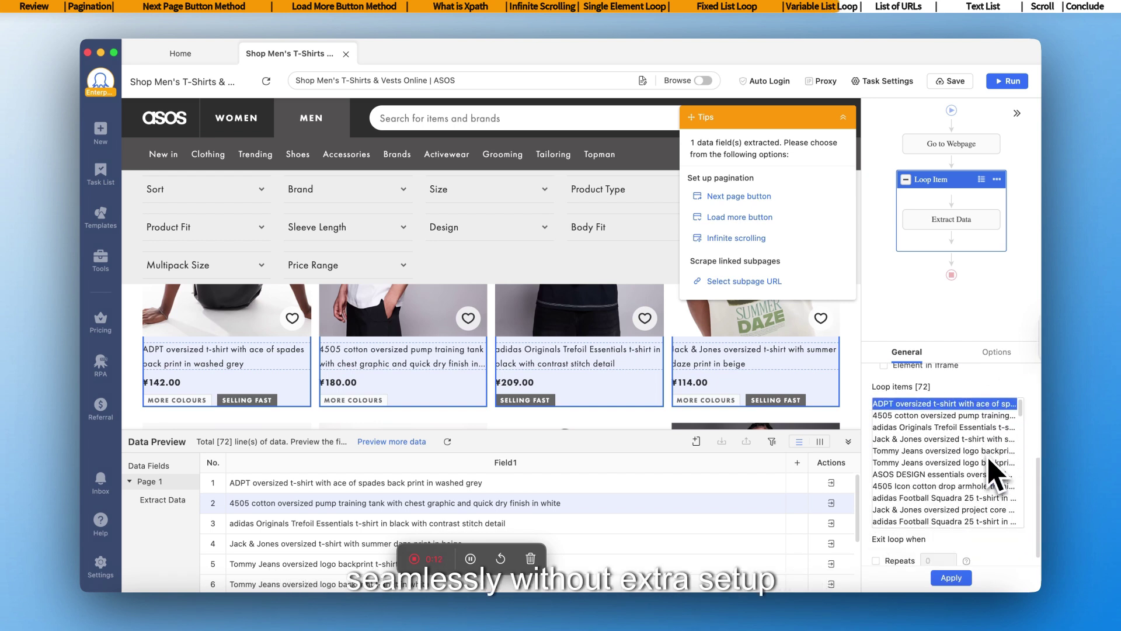
pyautogui.scroll(-3, 993, 473)
pyautogui.scroll(10, 992, 473)
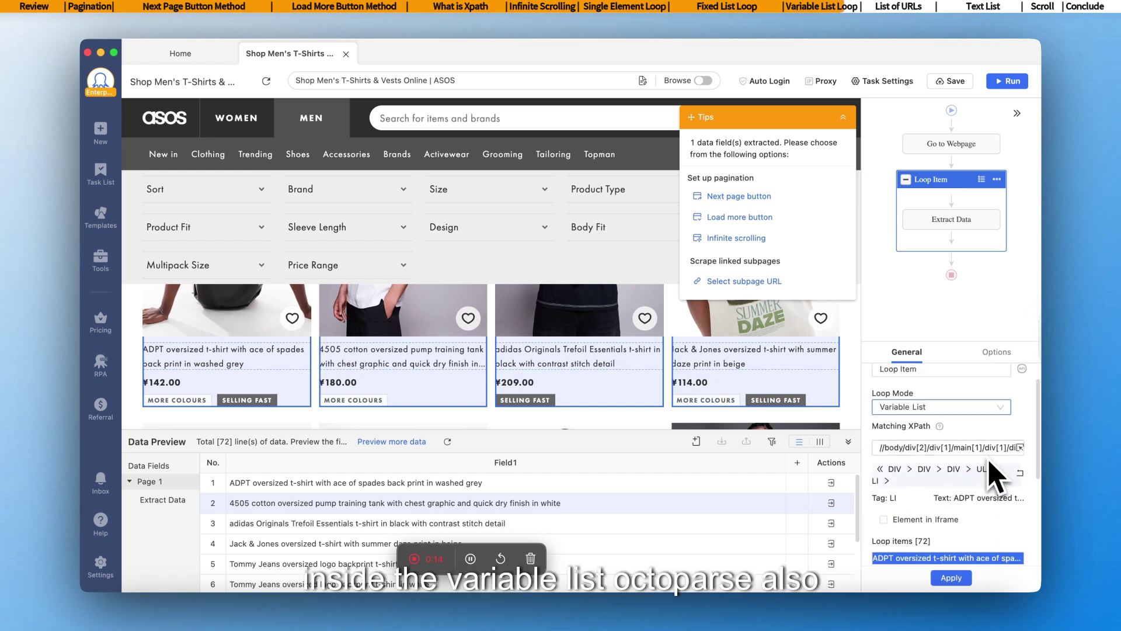
pyautogui.moveTo(880, 453); pyautogui.dragTo(949, 450)
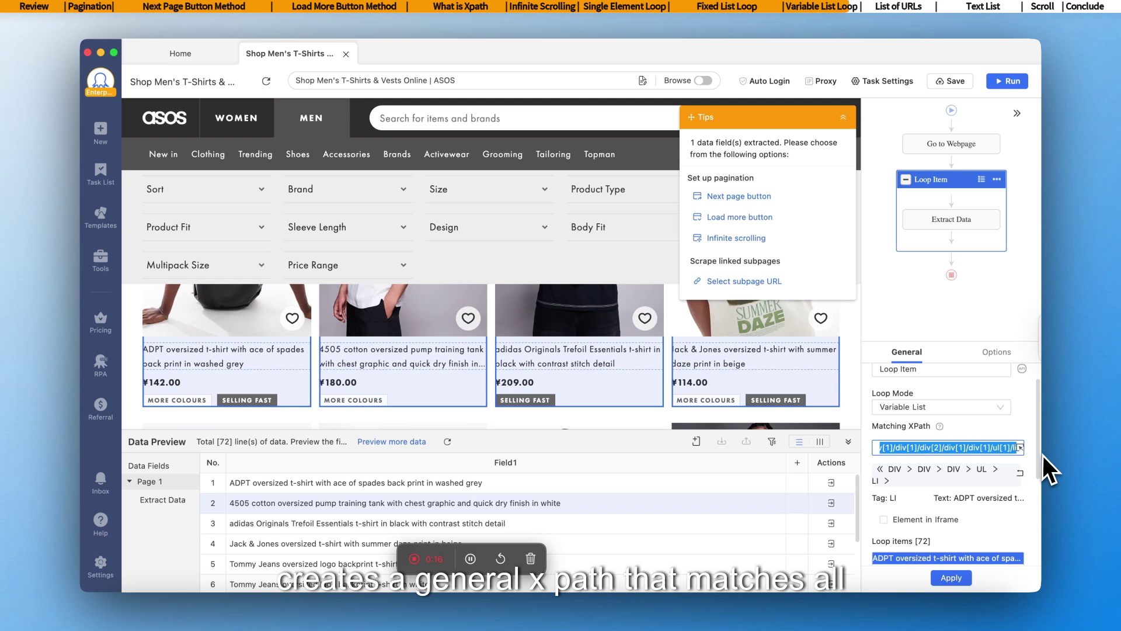
pyautogui.scroll(-10, 835, 401)
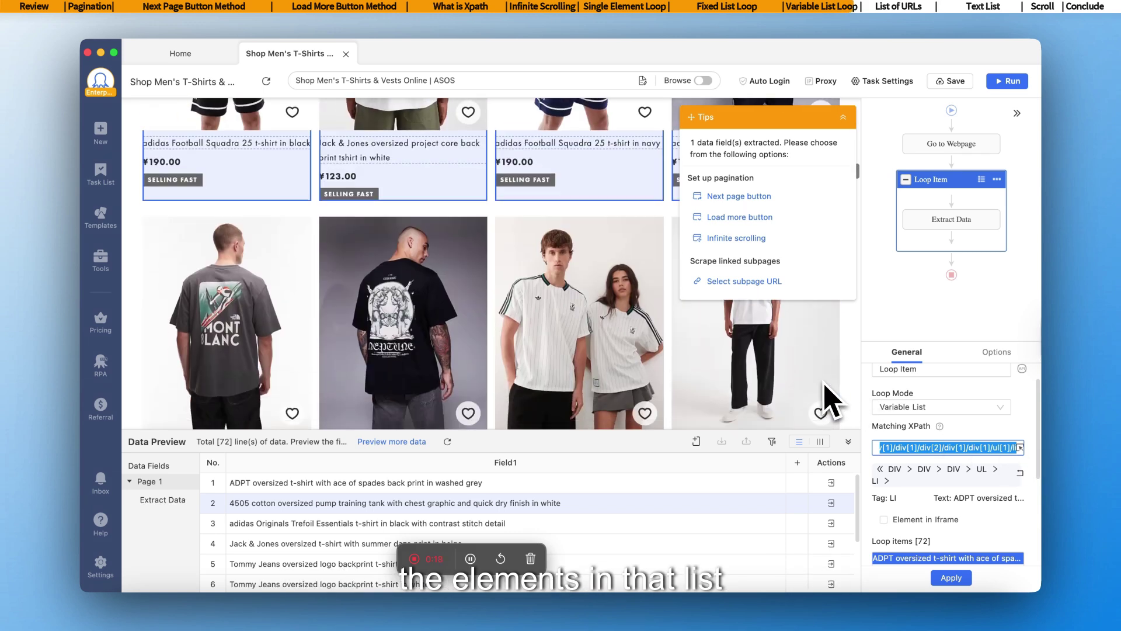
pyautogui.scroll(-10, 830, 397)
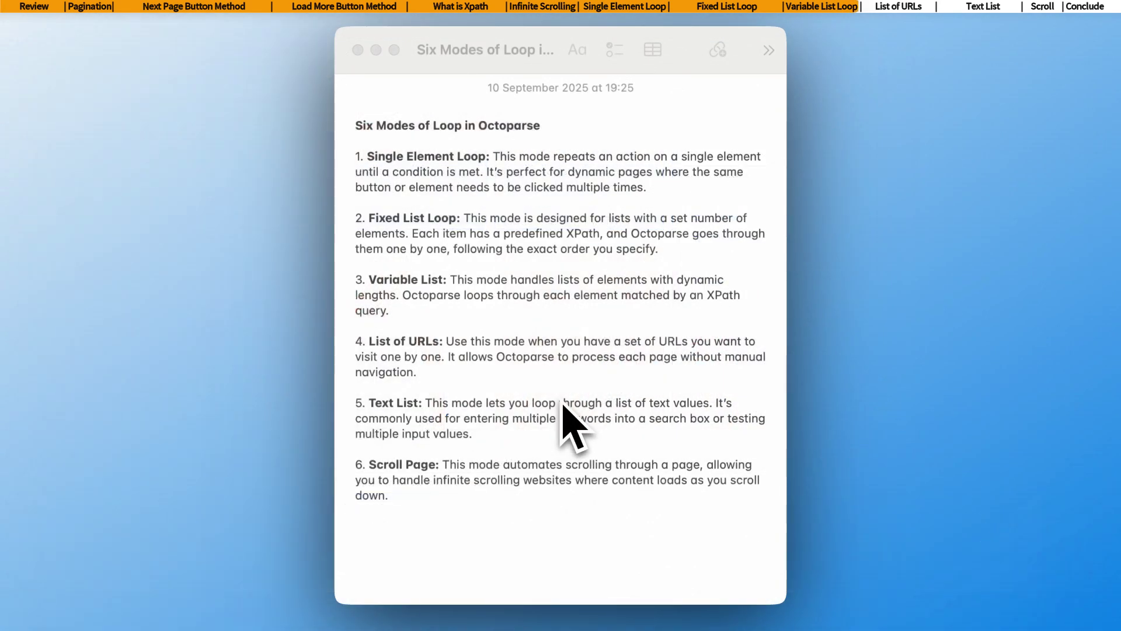
pyautogui.click(560, 397)
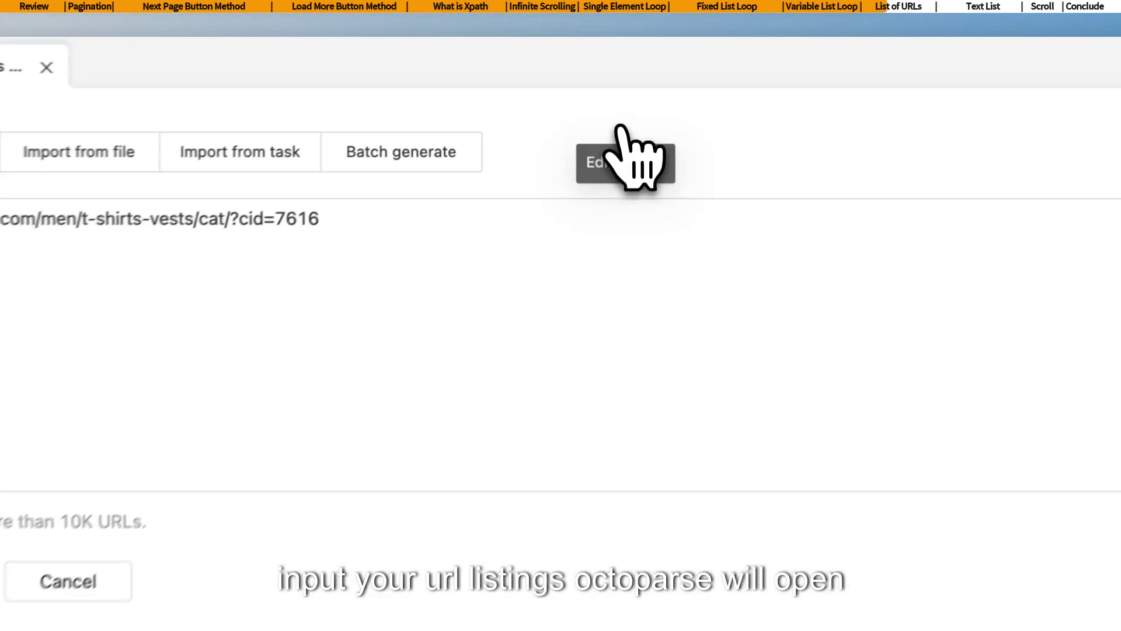
# Replace the ASOS URL with three CGTN news article links and save the list.
pyautogui.hotkey('ctrl', 'shift', 'Left')
pyautogui.hotkey('ctrl', 'a')
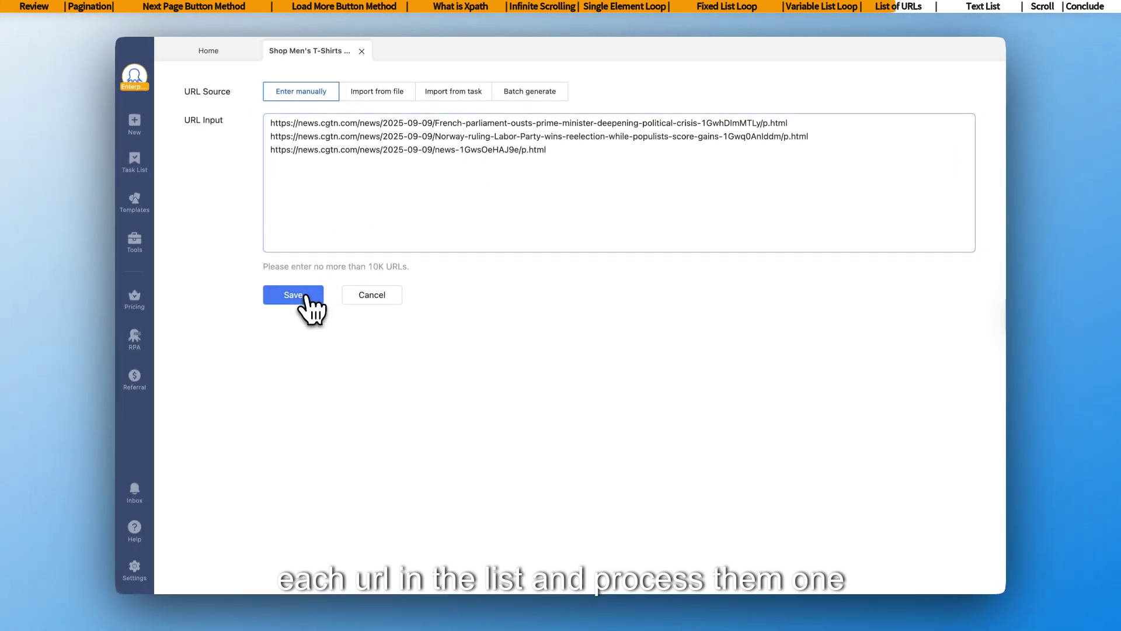
pyautogui.click(305, 296)
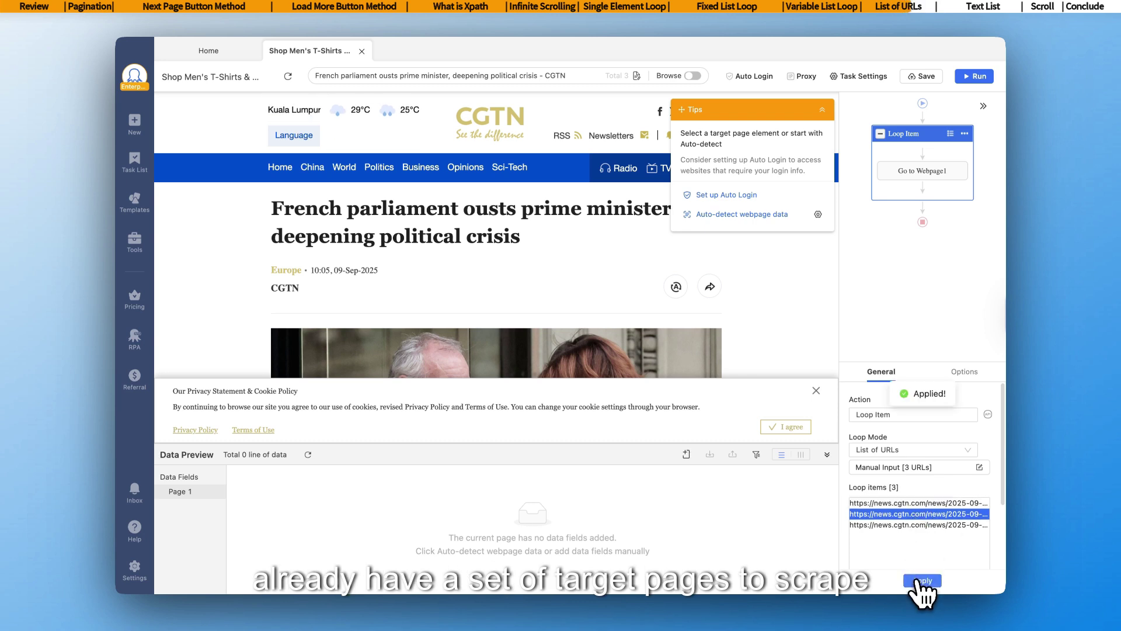
# Check Go to Webpage1 and Loop Item settings, previewing the third CGTN URL.
pyautogui.click(921, 172)
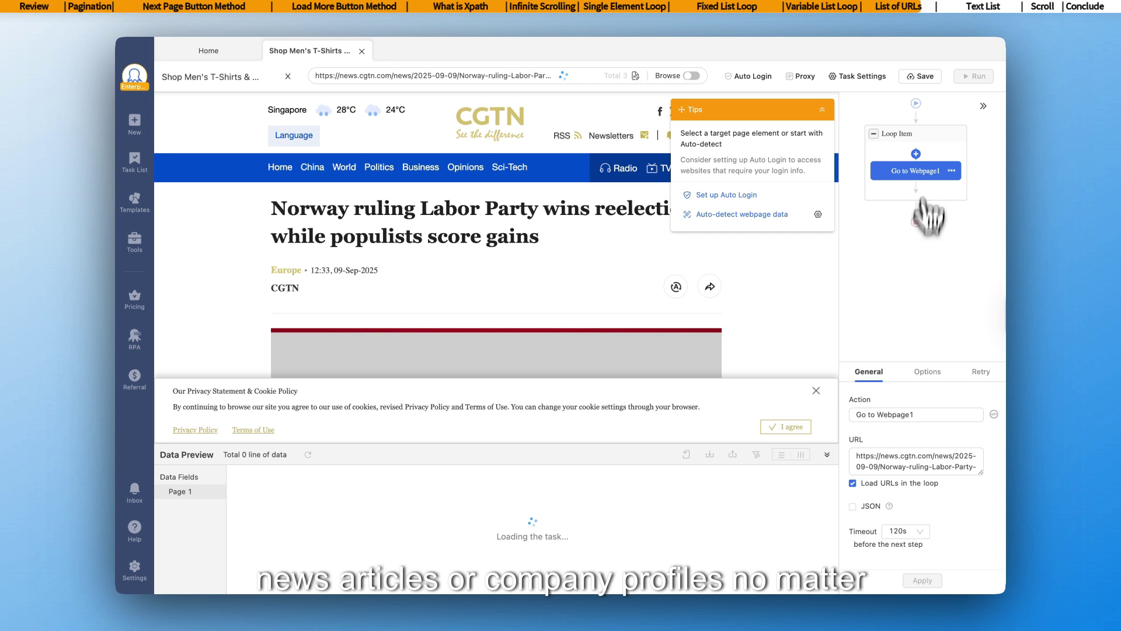
pyautogui.click(933, 142)
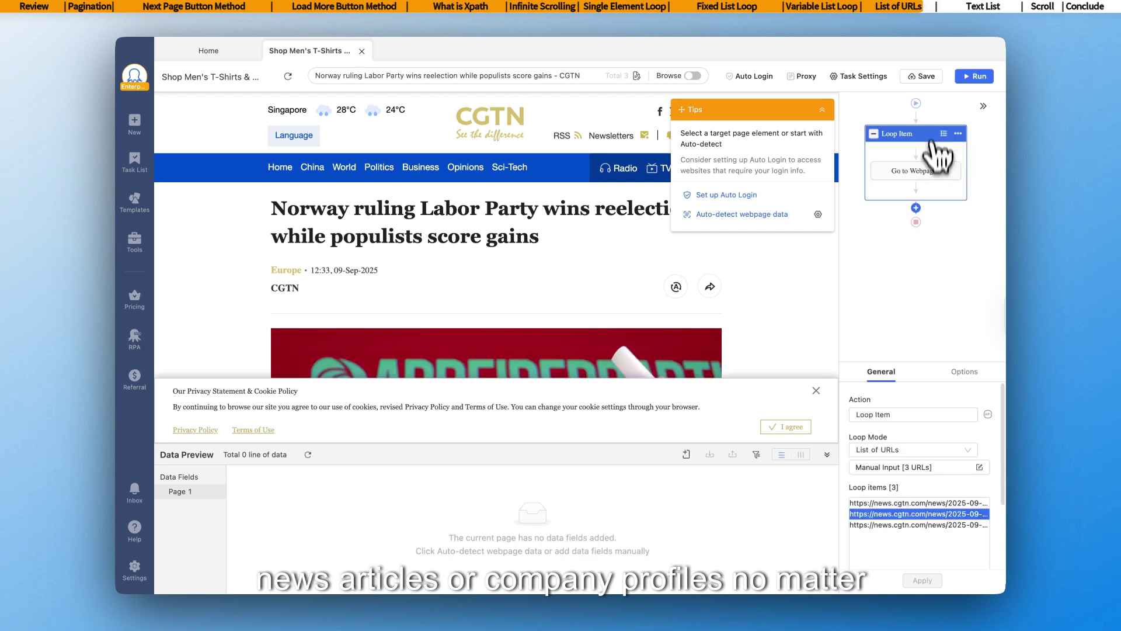
pyautogui.click(913, 525)
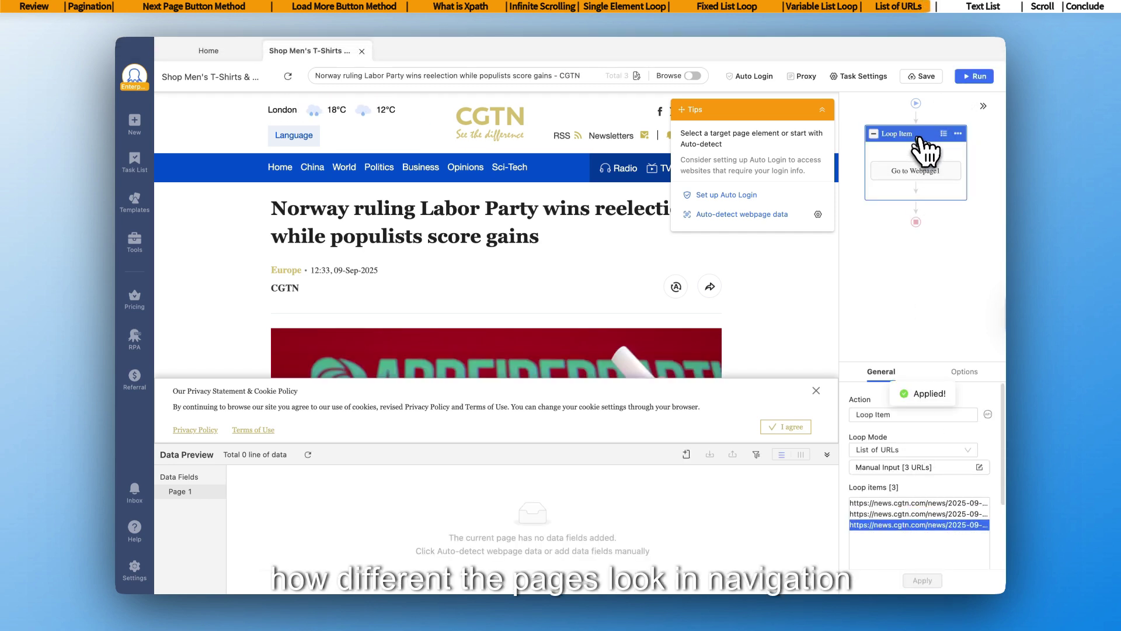
pyautogui.click(928, 171)
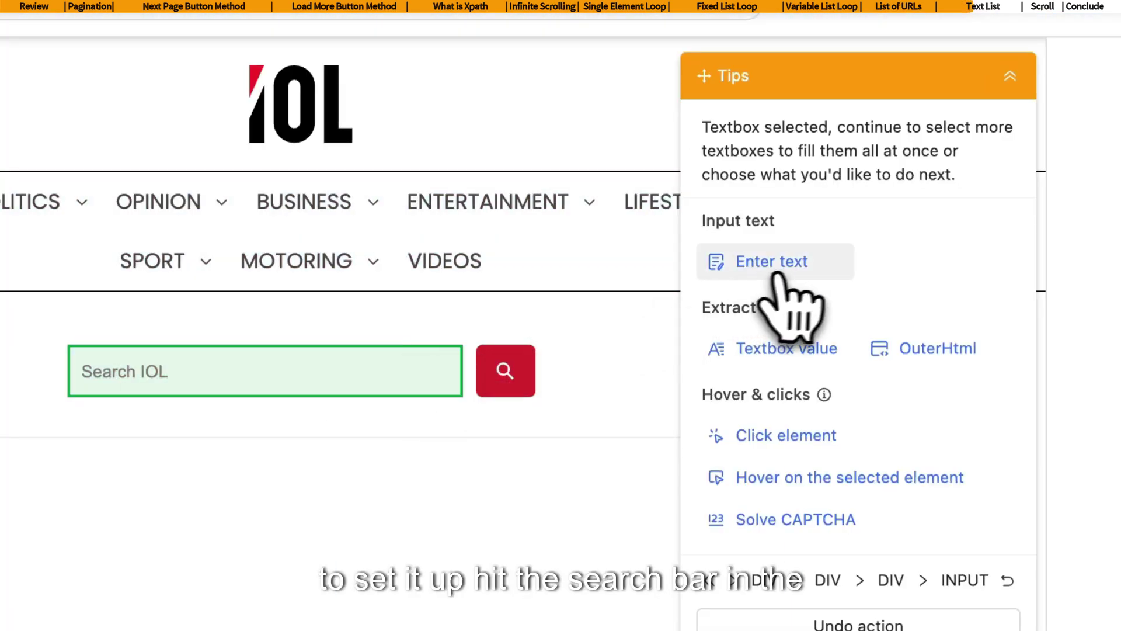
# Loop-enter the keywords weather, spring and animal into the IOL search box.
pyautogui.click(776, 273)
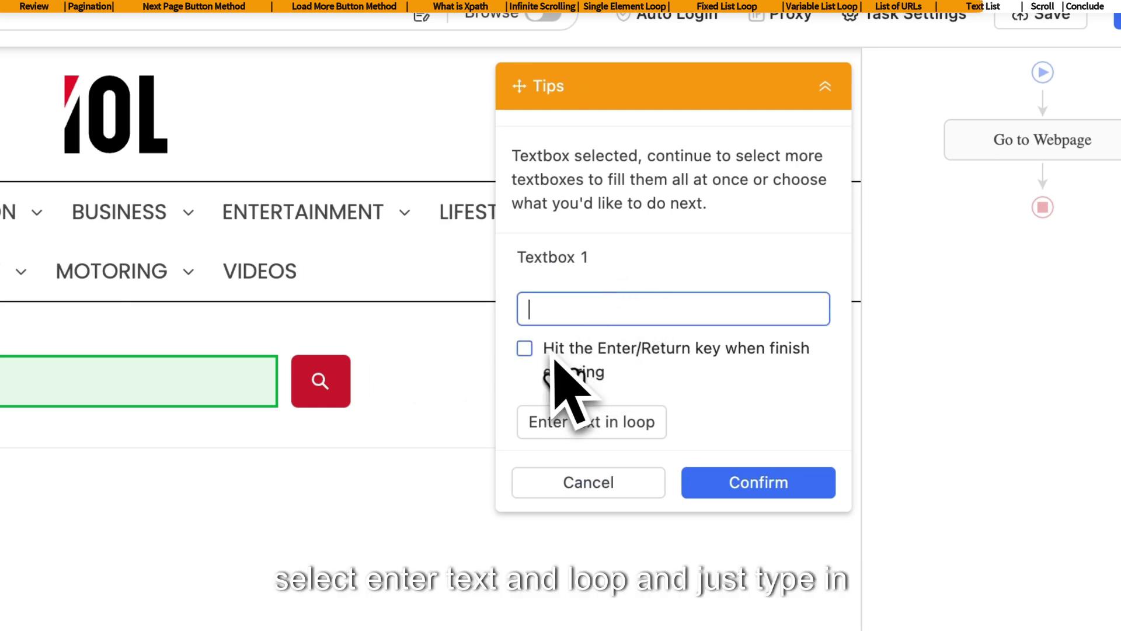
pyautogui.click(607, 421)
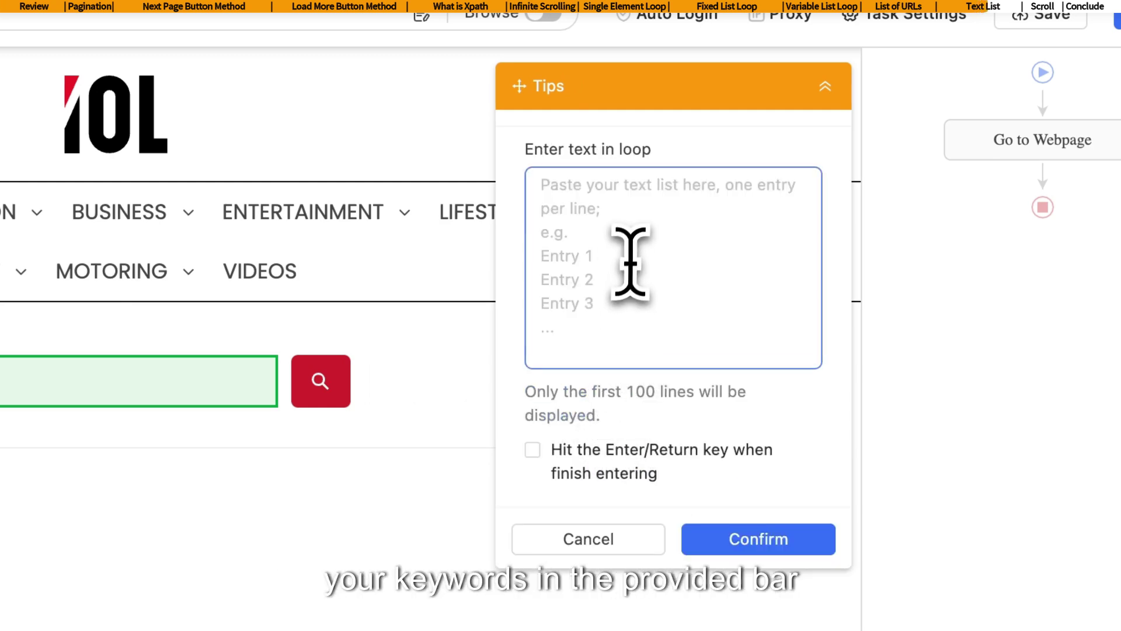
pyautogui.write('weather')
pyautogui.press('Return')
pyautogui.write('spring')
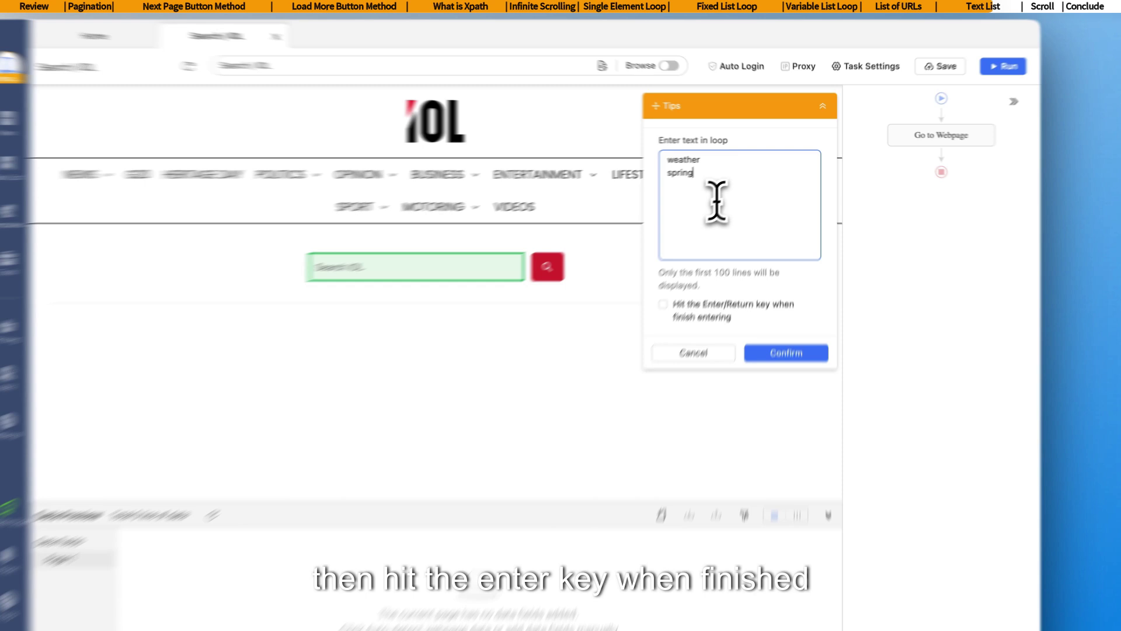
pyautogui.press('Return')
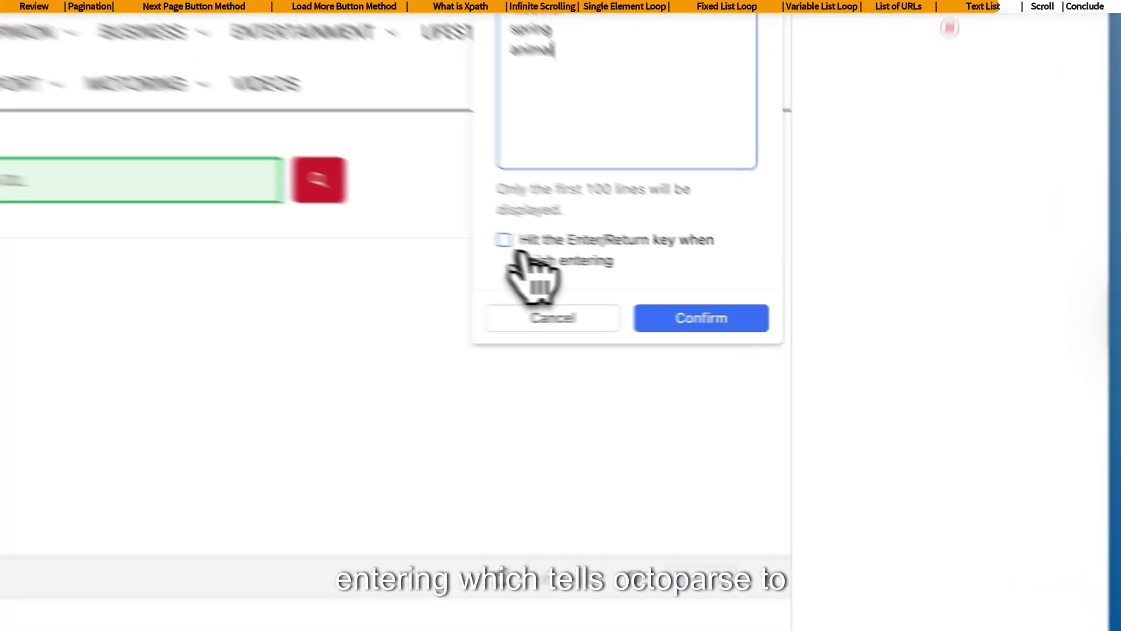
# Enable Hit Enter/Return, confirm, and preview the loop's search for spring.
pyautogui.click(689, 277)
pyautogui.click(663, 395)
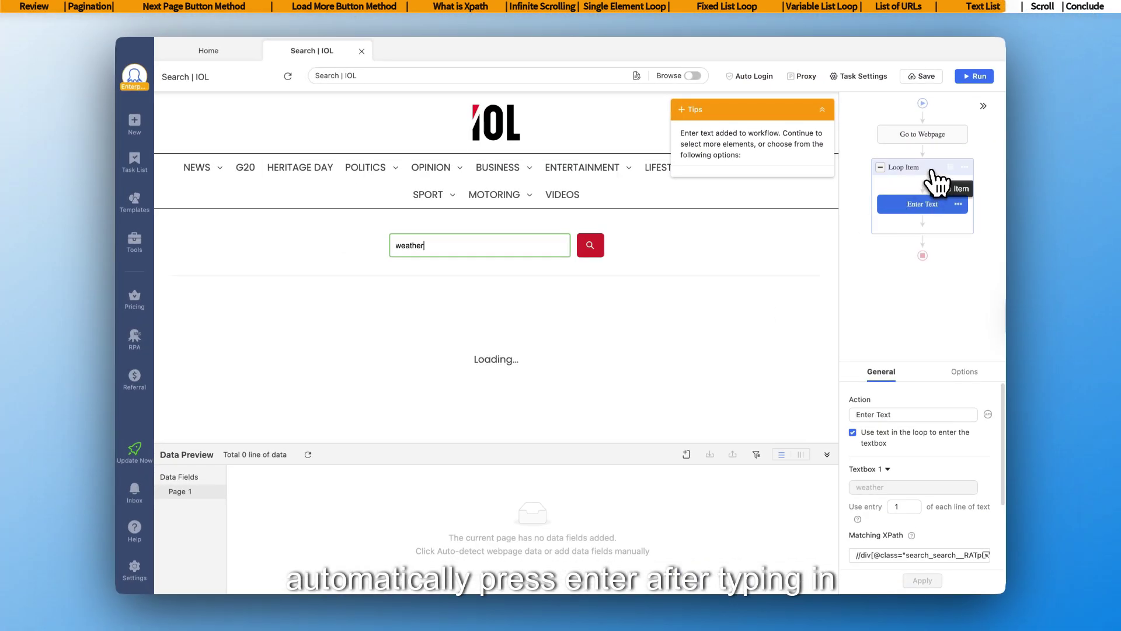
pyautogui.click(934, 172)
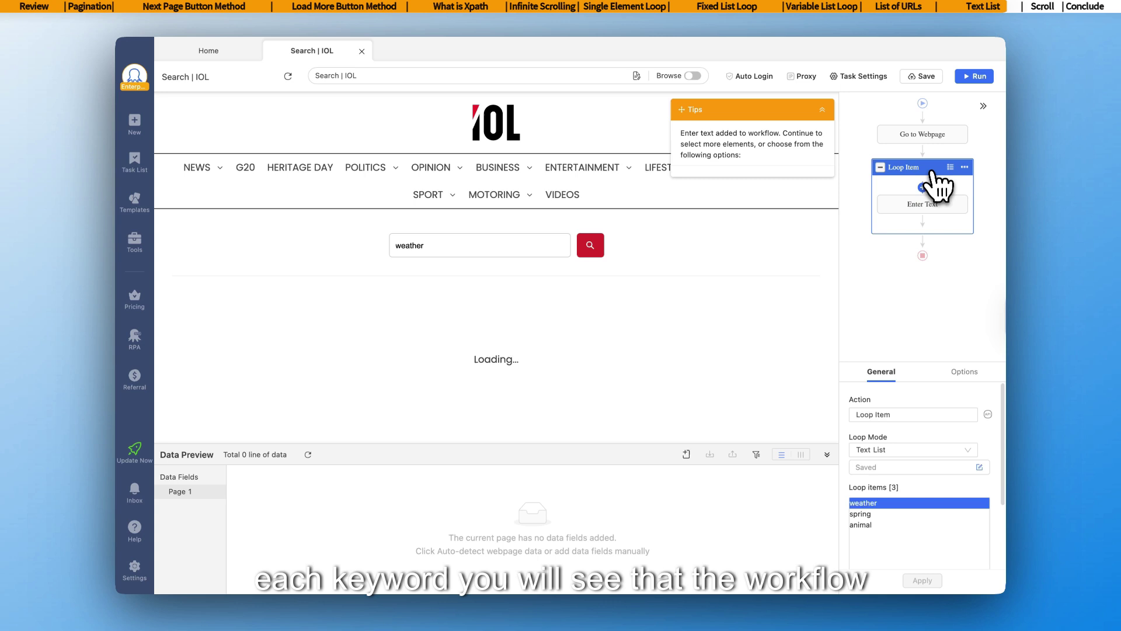
pyautogui.click(901, 515)
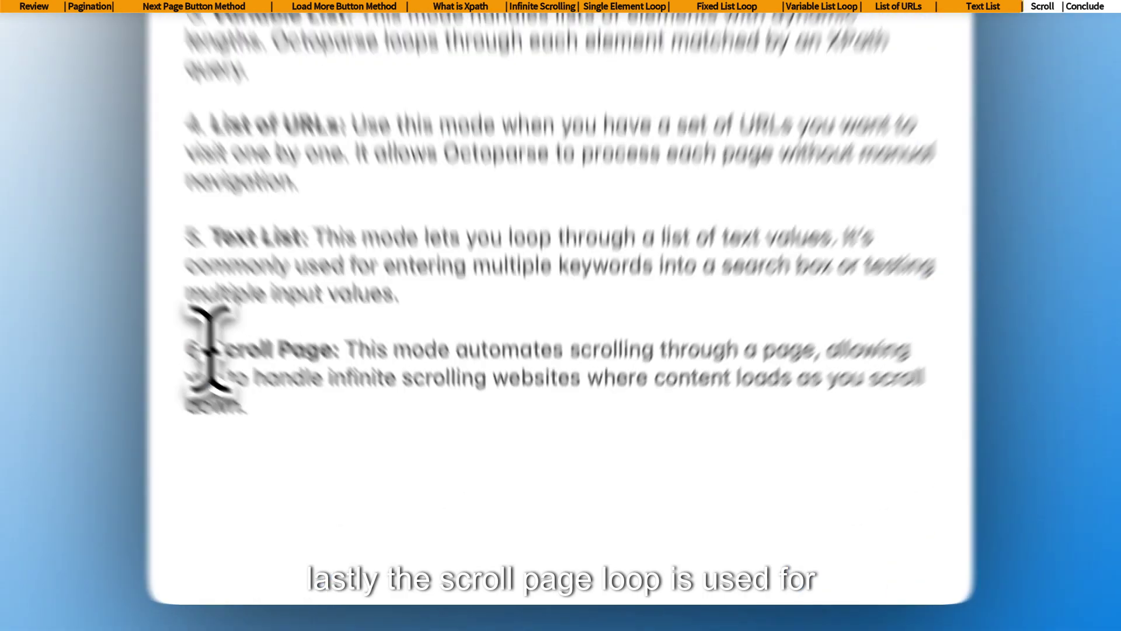
# Add a Scroll step scrolling to page bottom, exiting after 5 repeats, and apply.
pyautogui.moveTo(369, 465); pyautogui.dragTo(502, 514)
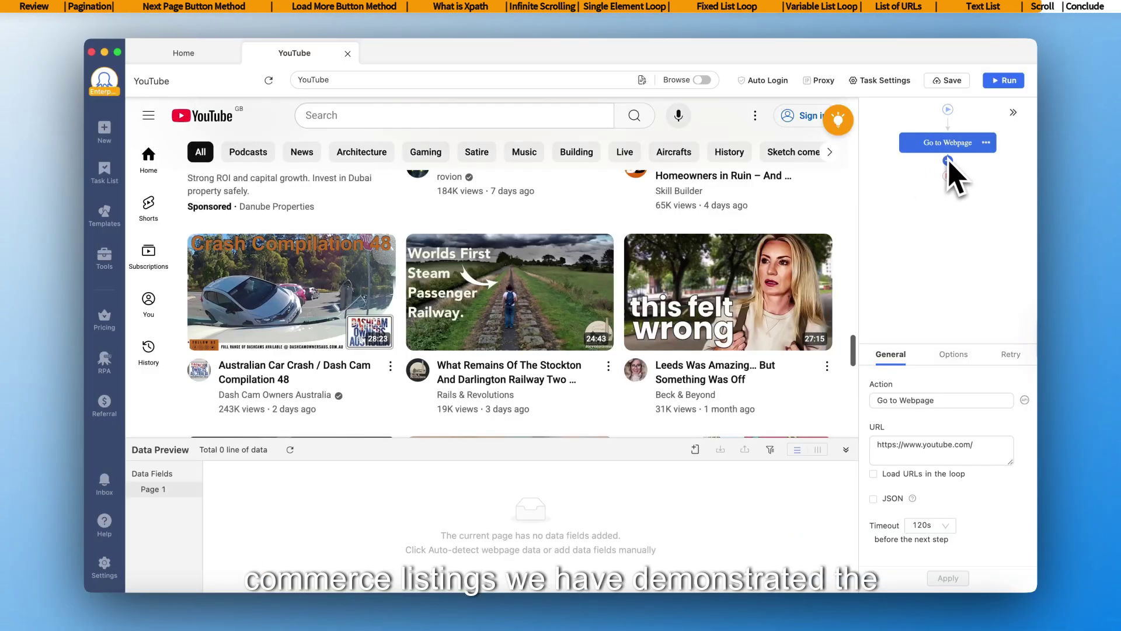
pyautogui.click(949, 165)
pyautogui.click(952, 204)
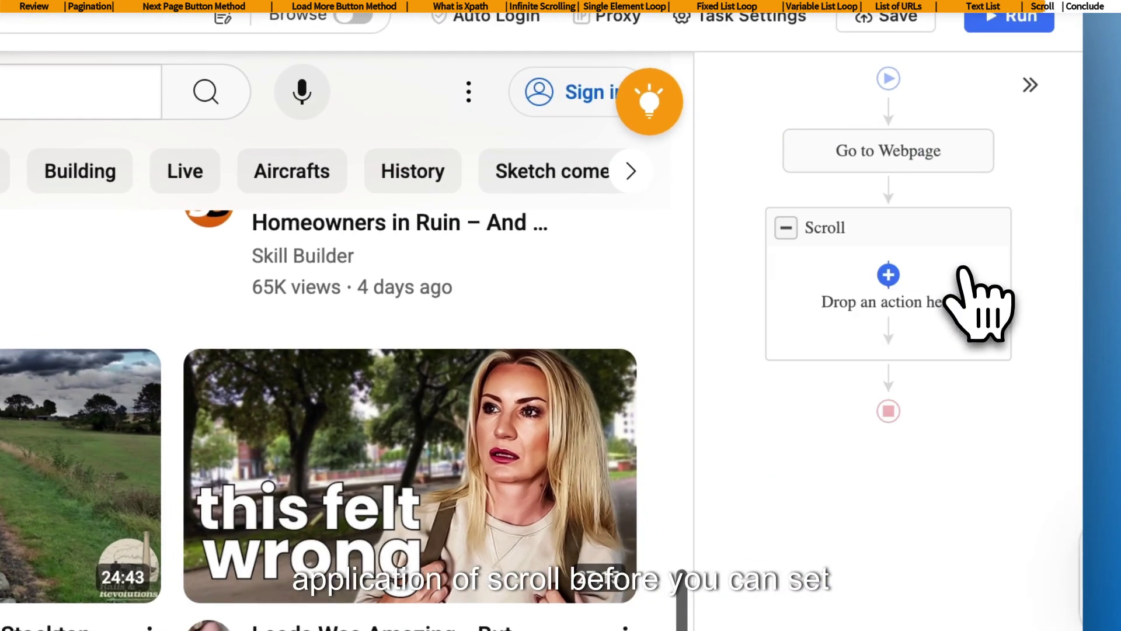
pyautogui.click(905, 239)
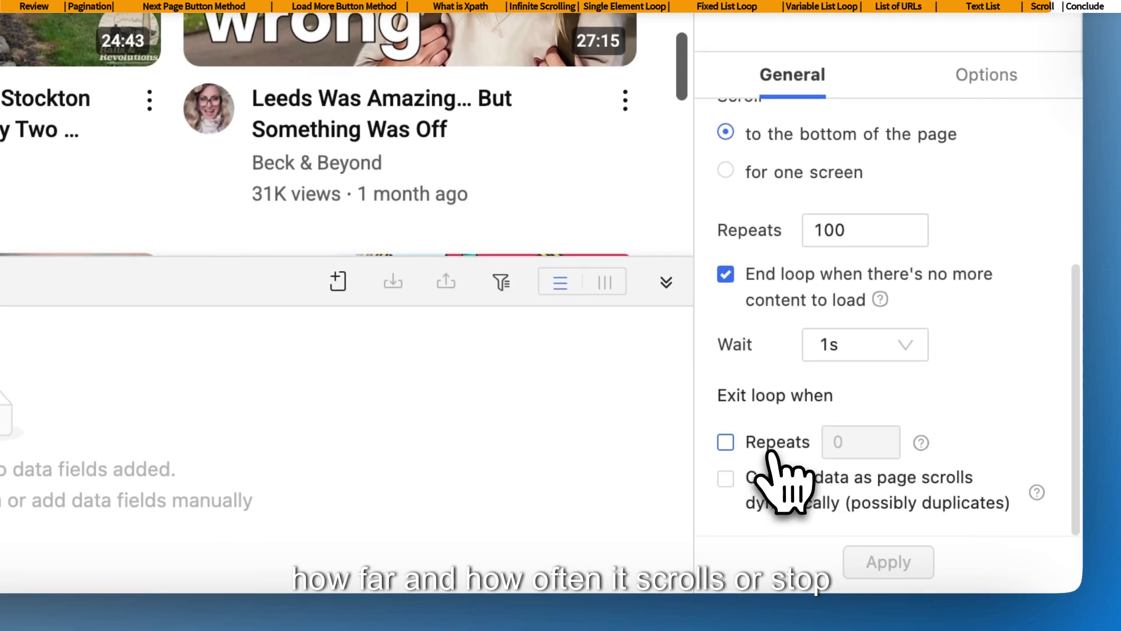
pyautogui.click(773, 568)
pyautogui.click(884, 561)
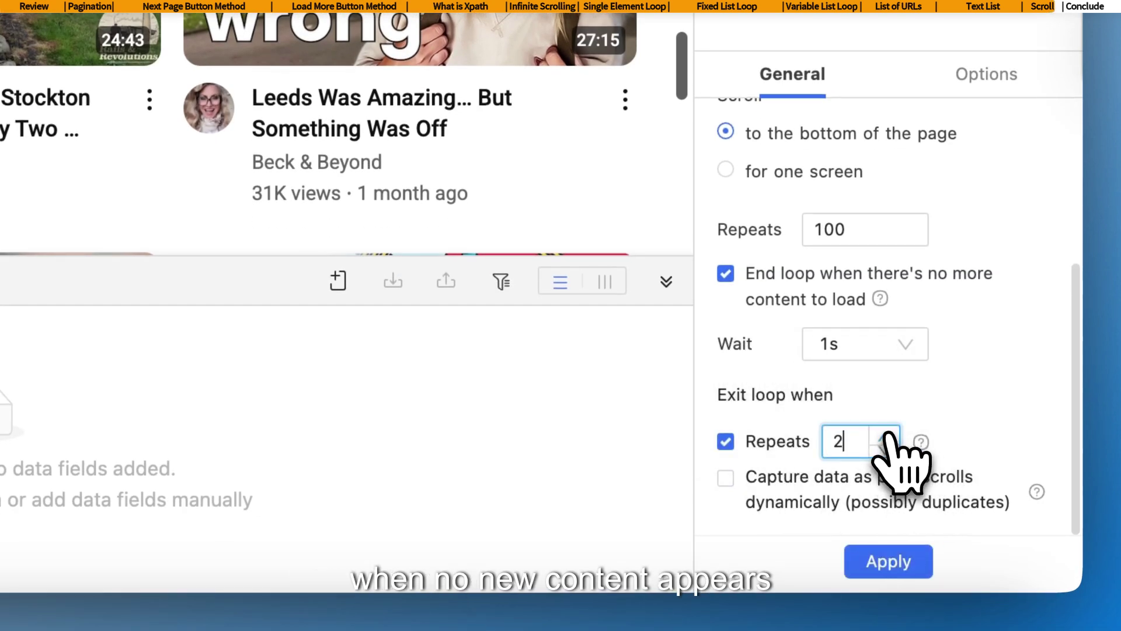
pyautogui.click(884, 560)
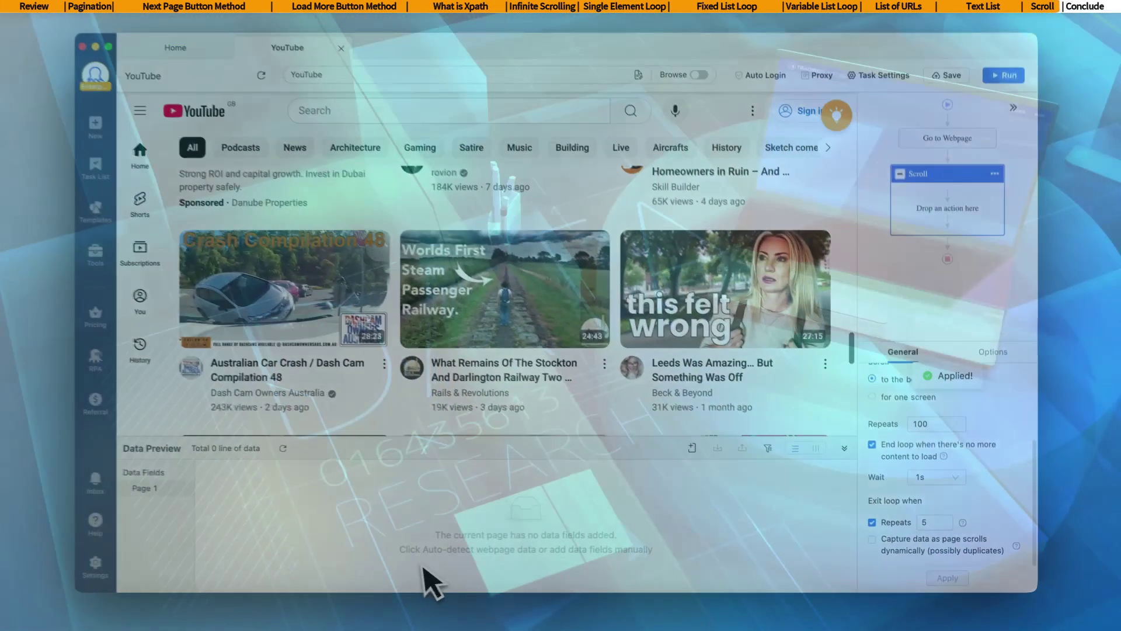